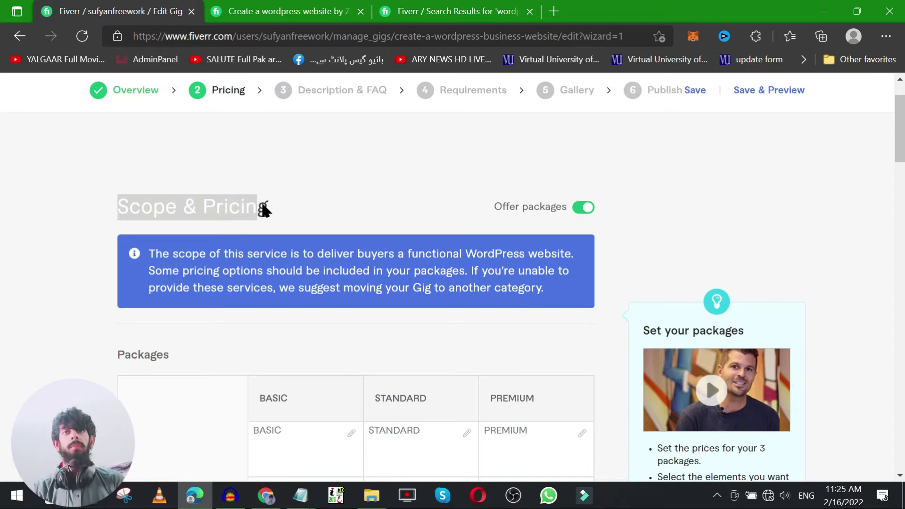
Review the gig's Scope & Pricing packages through to the Add extra services section
scroll(258, 196, "down", 1)
scroll(258, 196, "down", 10)
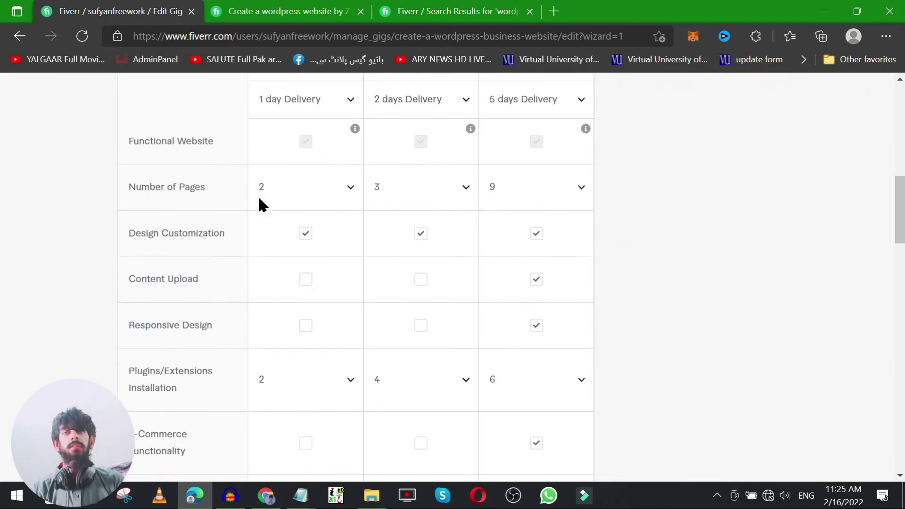
left_click_drag(222, 288, 121, 292)
left_click(143, 284)
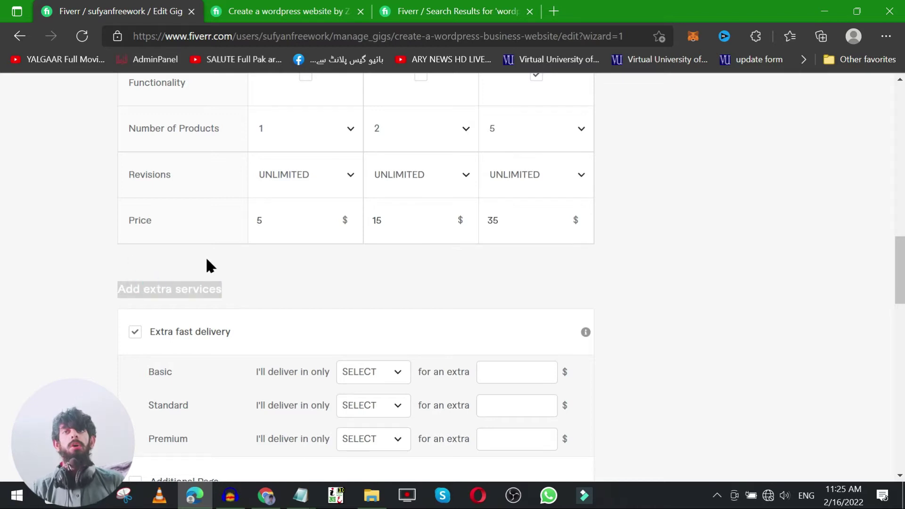
scroll(213, 247, "down", 1)
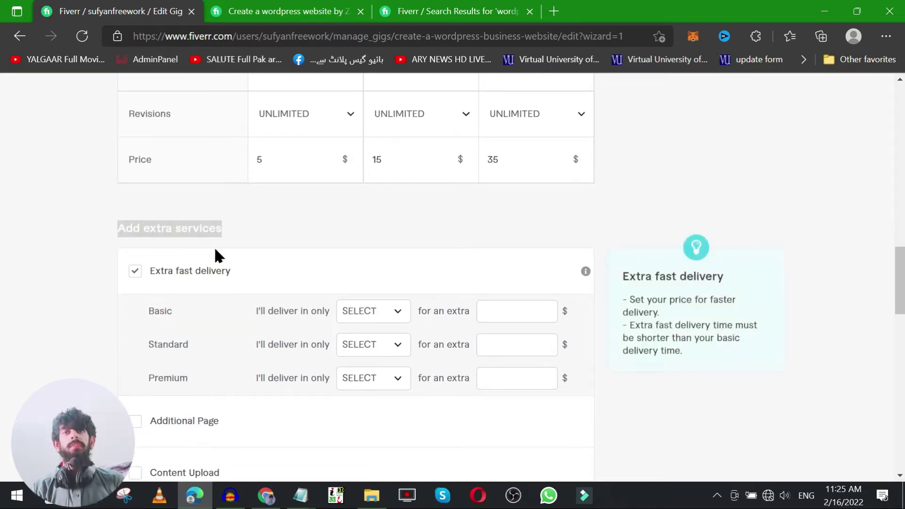
Compare the gig's pricing setup with the Compare Packages section of another seller's WordPress gig, including its faster delivery and subscription options
left_click(298, 10)
scroll(223, 213, "down", 4)
scroll(169, 228, "up", 1)
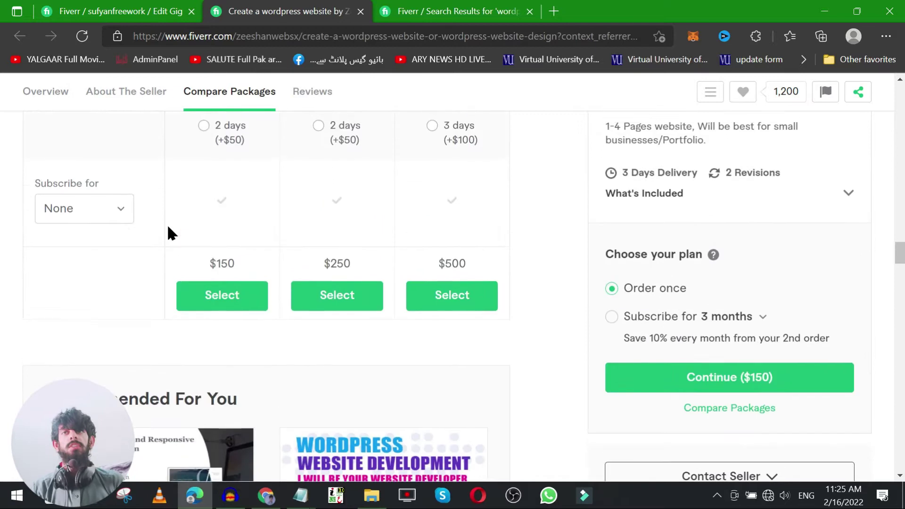
left_click(87, 209)
left_click(90, 208)
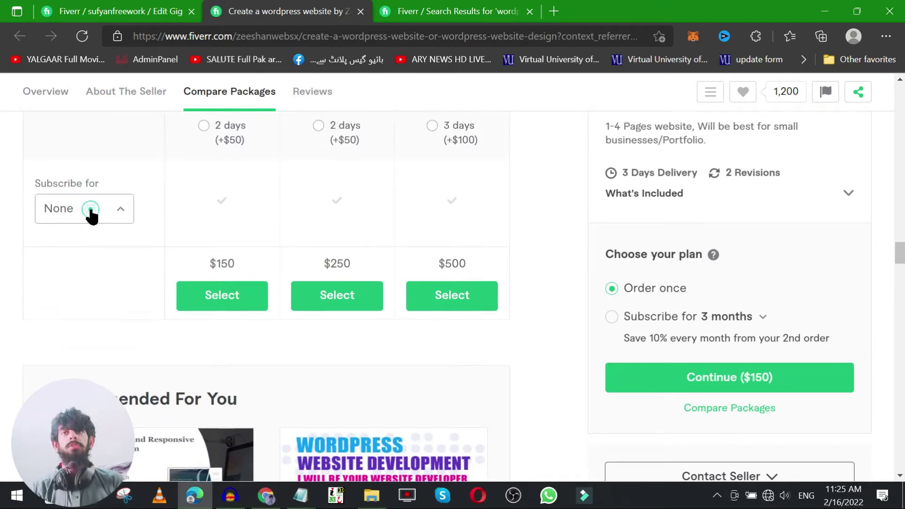
scroll(160, 239, "down", 2)
left_click(116, 8)
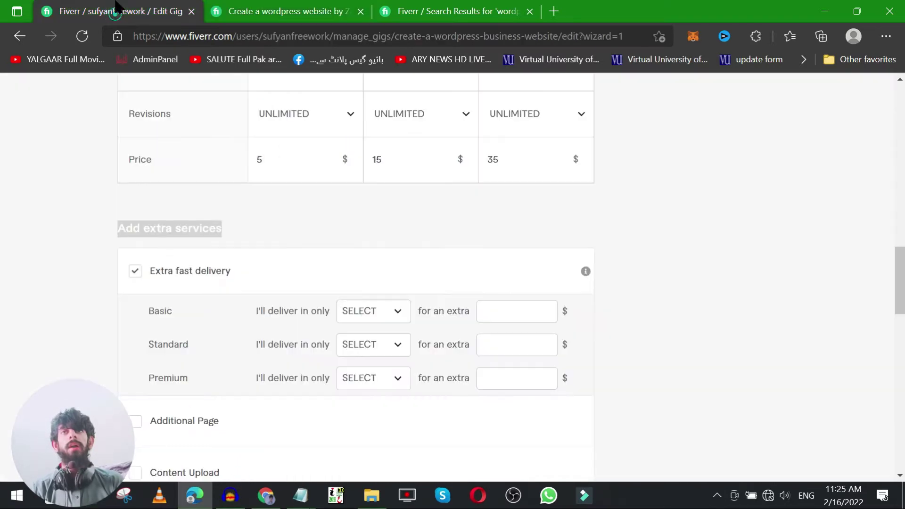
left_click(259, 225)
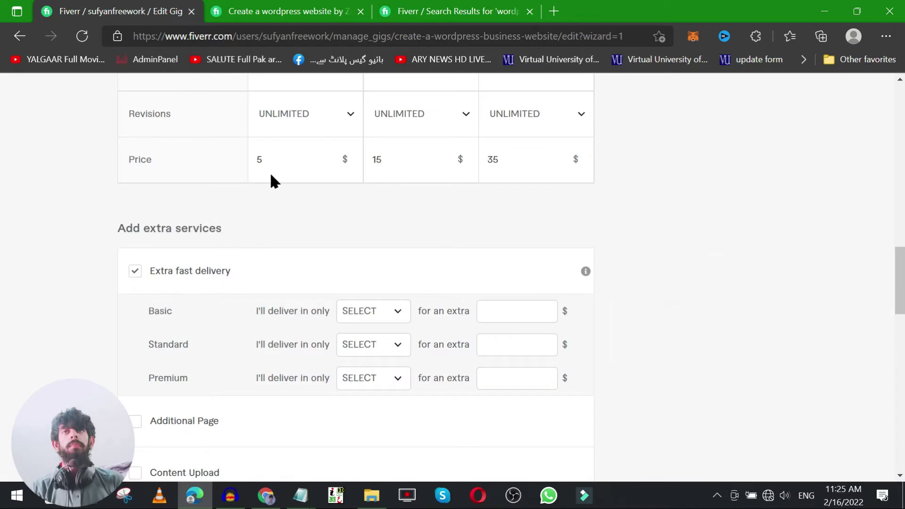
left_click(258, 6)
scroll(156, 169, "up", 2)
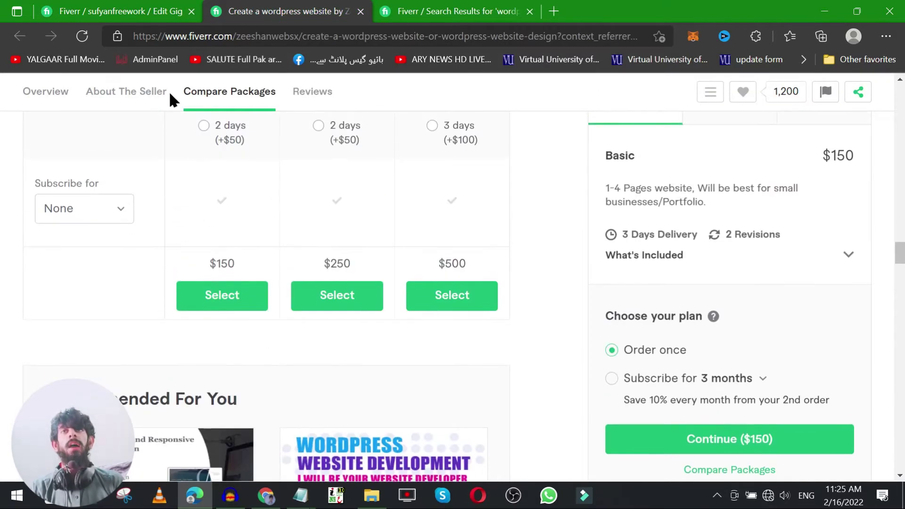
left_click(139, 7)
scroll(196, 212, "up", 2)
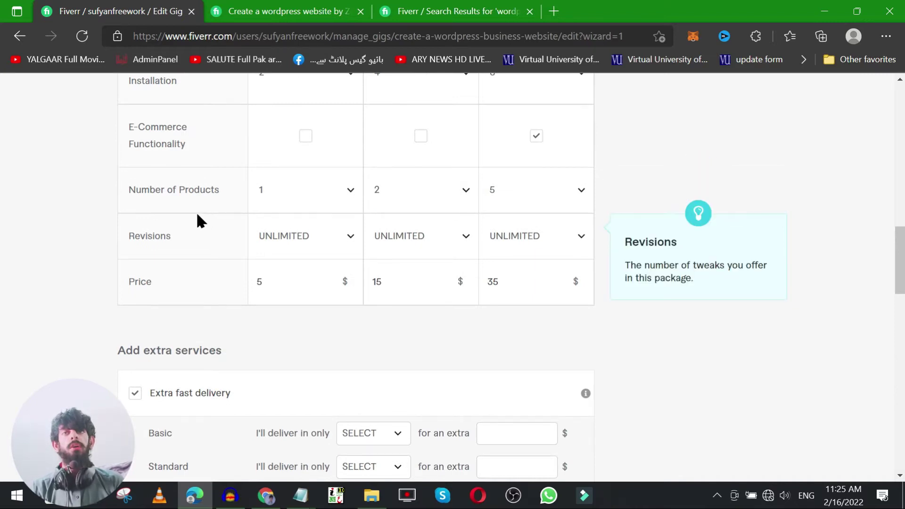
Examine the Extra fast delivery options against the delivery times of the Basic, Standard and Premium packages
scroll(196, 211, "down", 2)
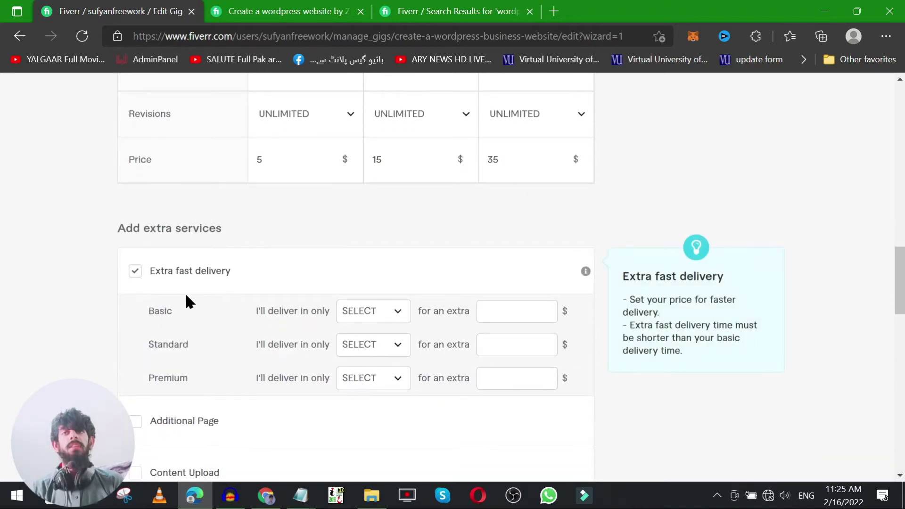
scroll(184, 297, "down", 1)
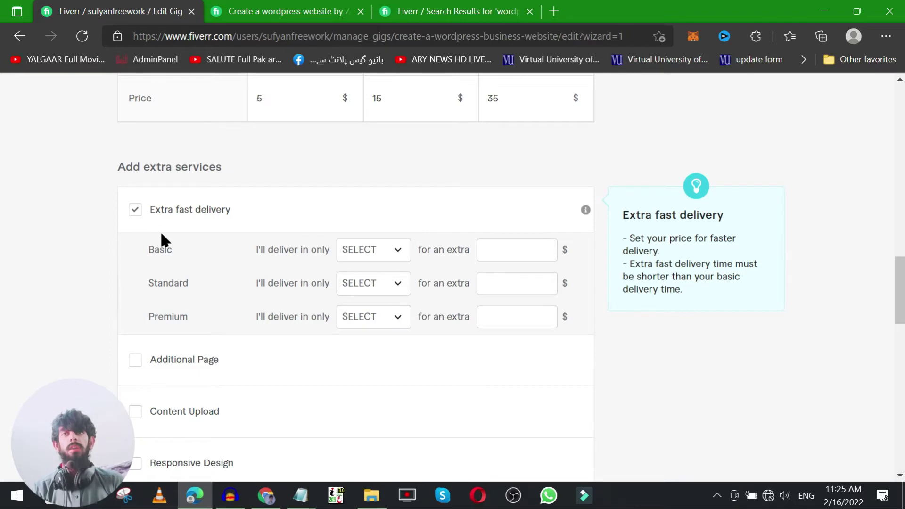
scroll(180, 224, "up", 1)
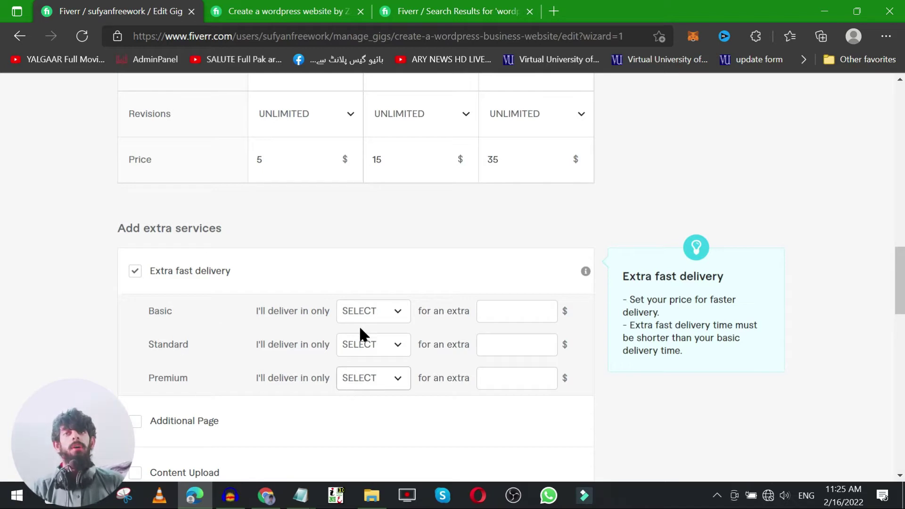
scroll(360, 338, "down", 2)
scroll(377, 330, "up", 1)
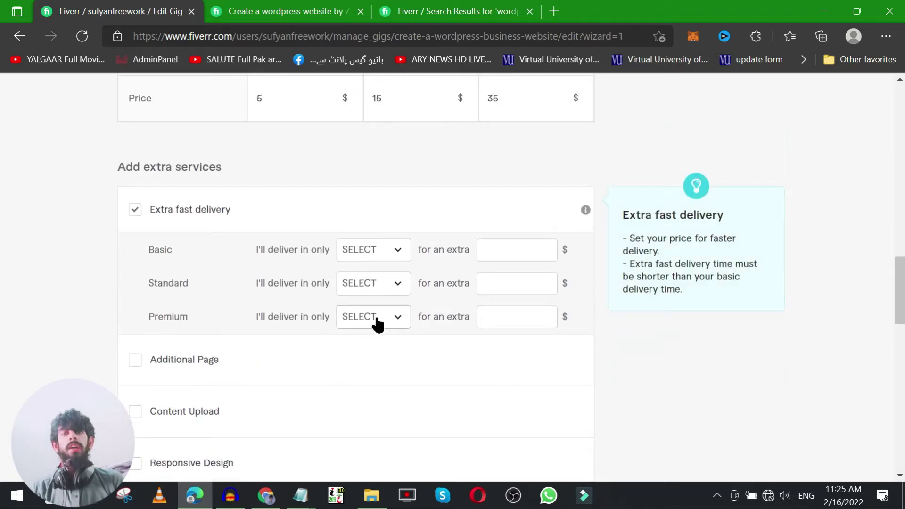
scroll(370, 313, "up", 10)
scroll(361, 289, "down", 9)
scroll(362, 289, "up", 5)
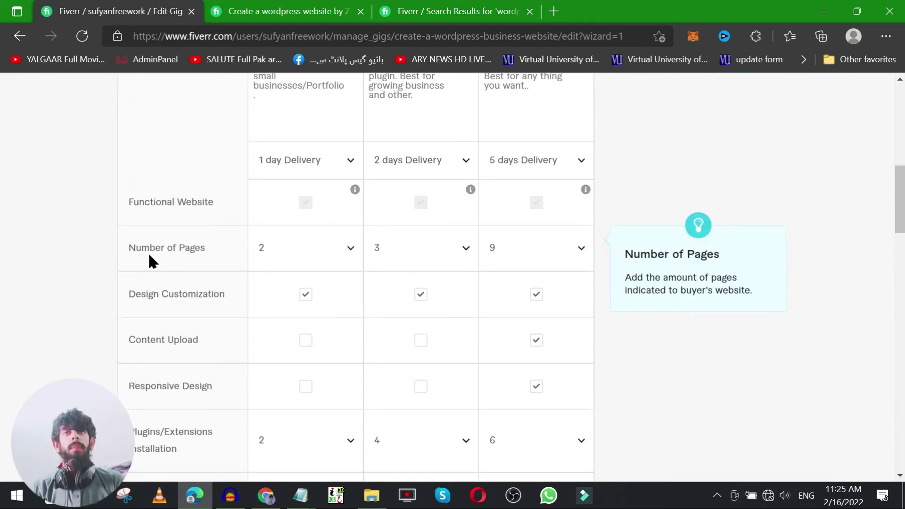
scroll(170, 243, "up", 1)
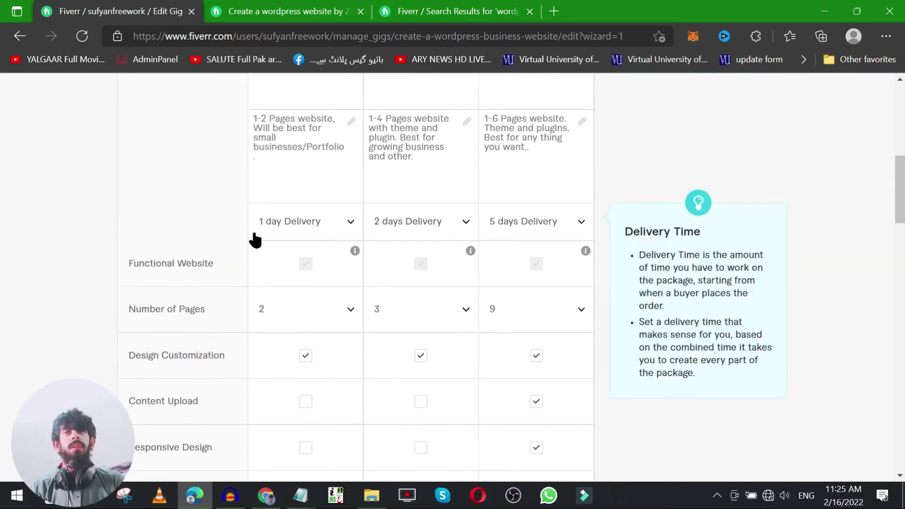
scroll(557, 233, "up", 2)
scroll(524, 177, "down", 1)
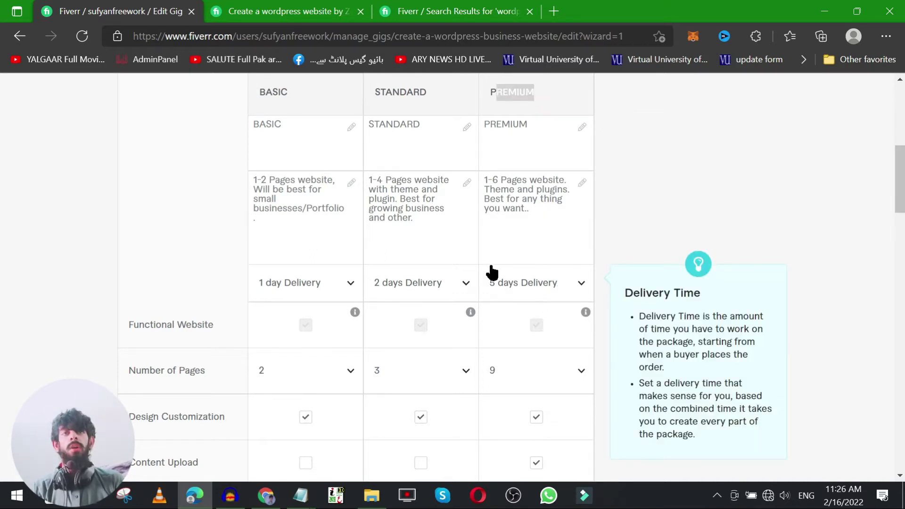
scroll(490, 271, "down", 8)
scroll(491, 268, "down", 5)
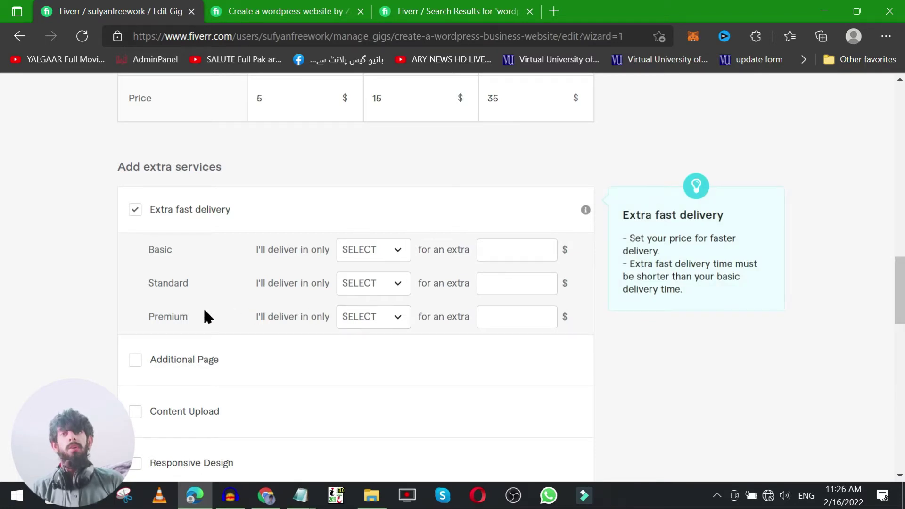
Set the Premium package's extra fast delivery to 3 days for an extra $10
left_click_drag(154, 317, 202, 319)
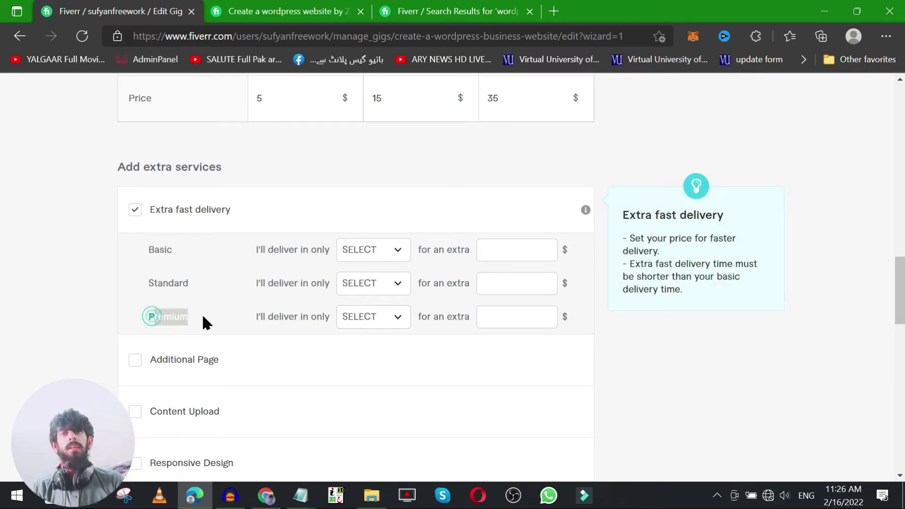
left_click(386, 316)
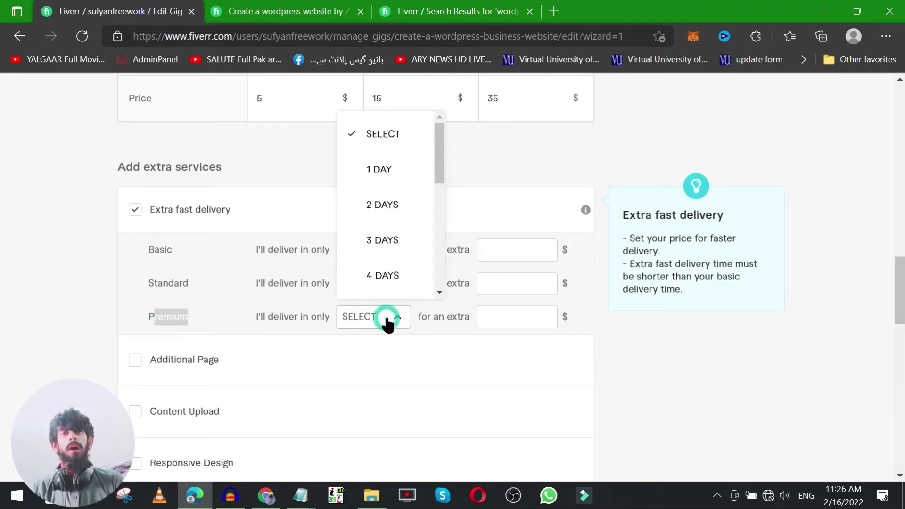
left_click(390, 240)
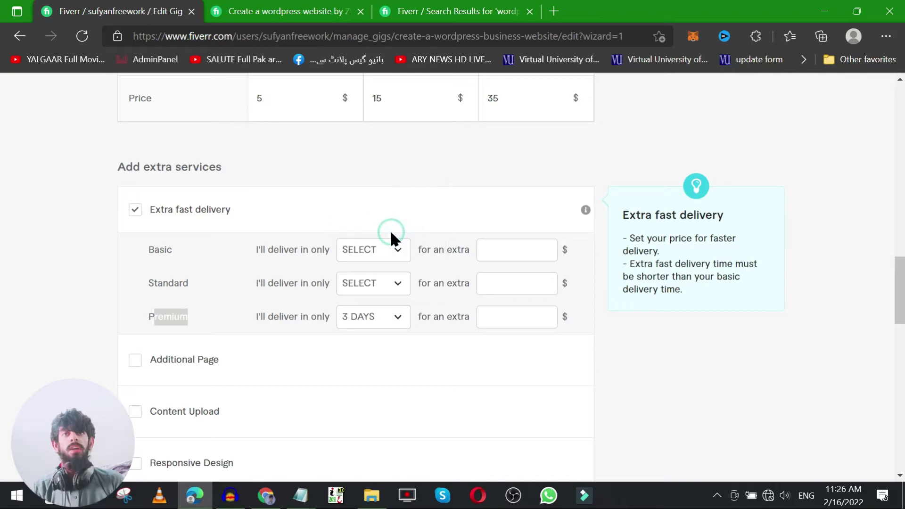
left_click(539, 310)
type("10")
Set the Standard package's extra fast delivery to 1 day for an extra $10
scroll(464, 332, "up", 15)
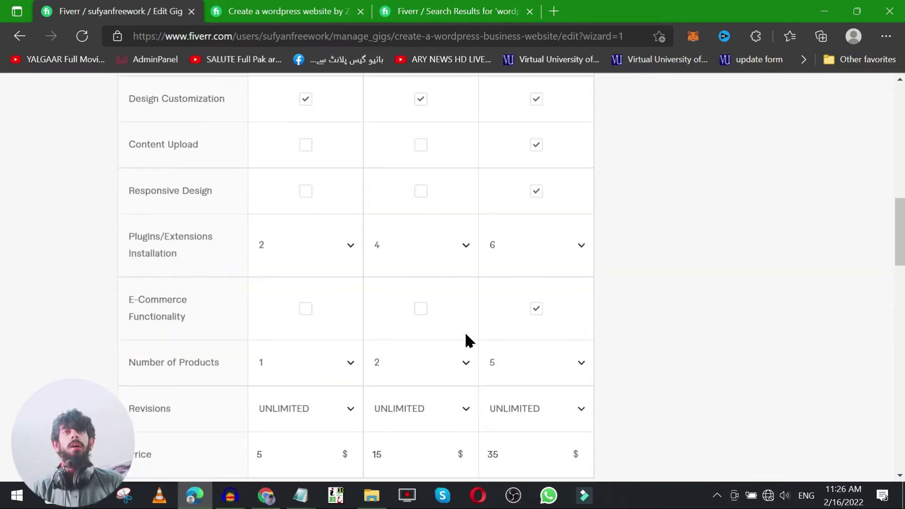
scroll(465, 332, "down", 5)
scroll(465, 331, "down", 9)
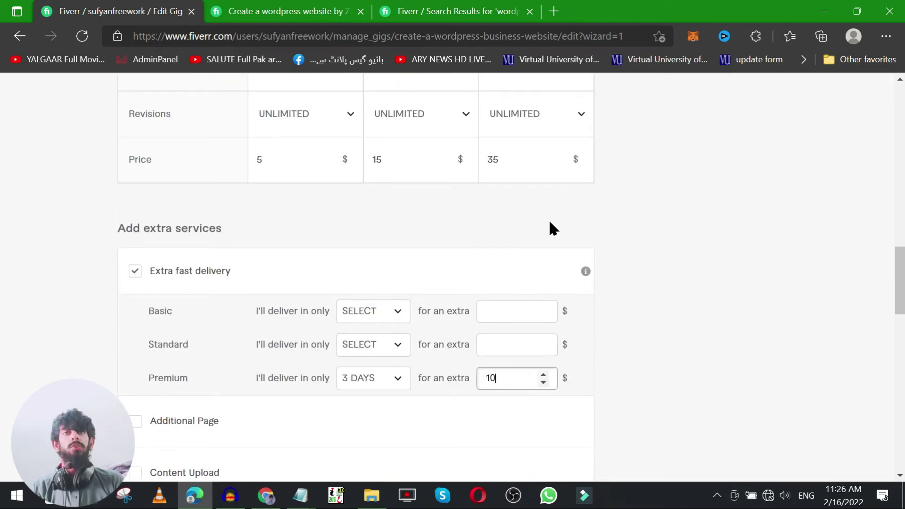
scroll(550, 228, "up", 9)
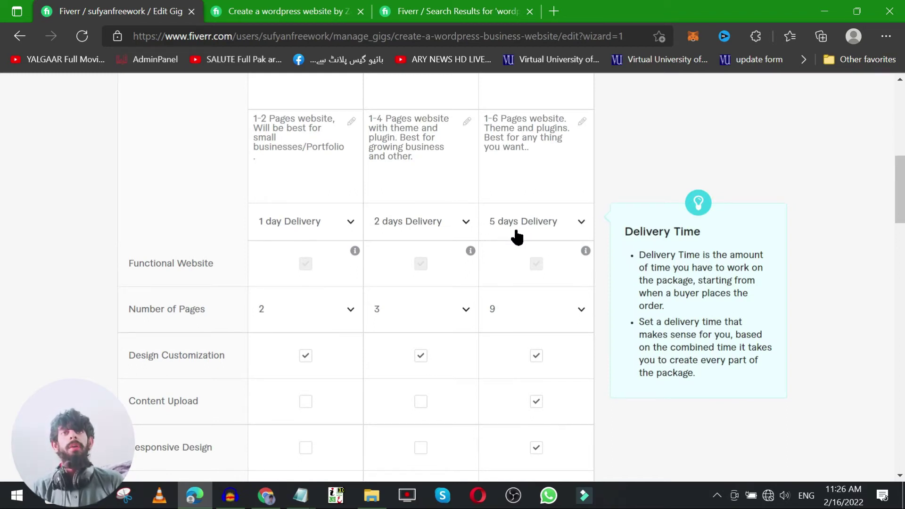
scroll(518, 237, "down", 9)
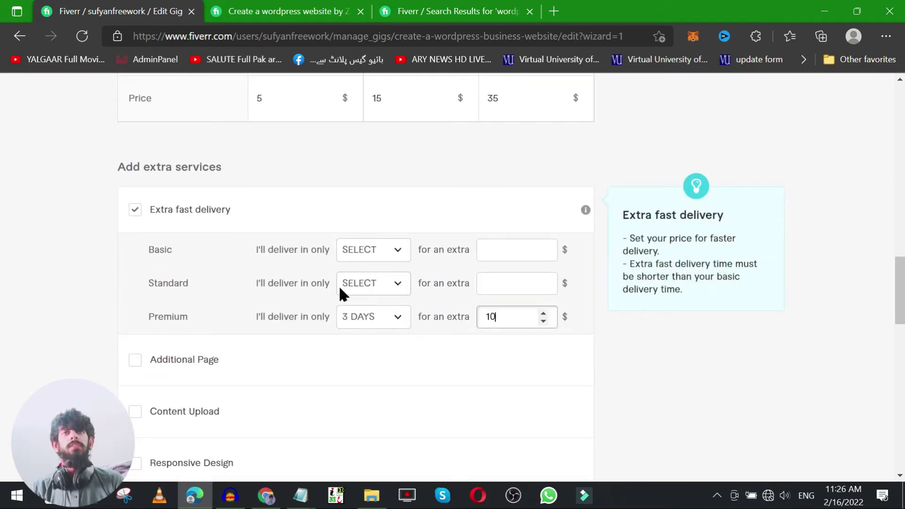
left_click(366, 293)
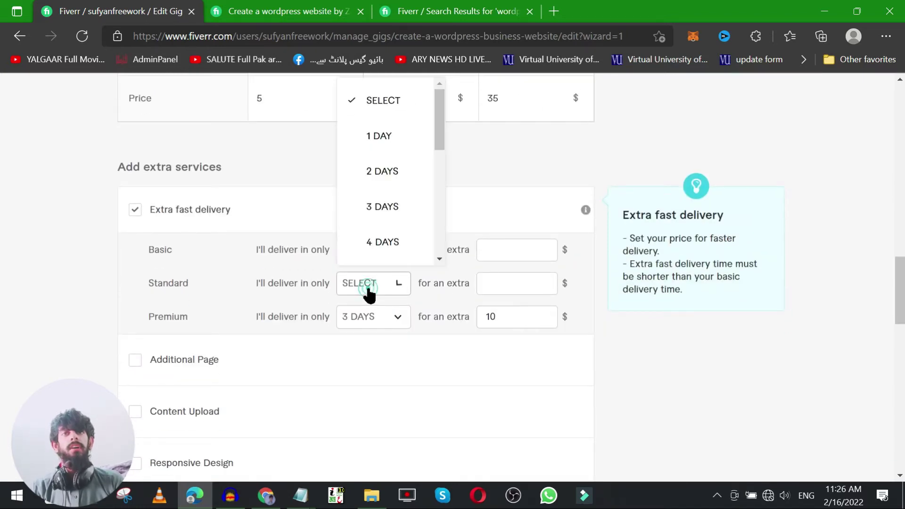
left_click(391, 171)
scroll(391, 165, "up", 10)
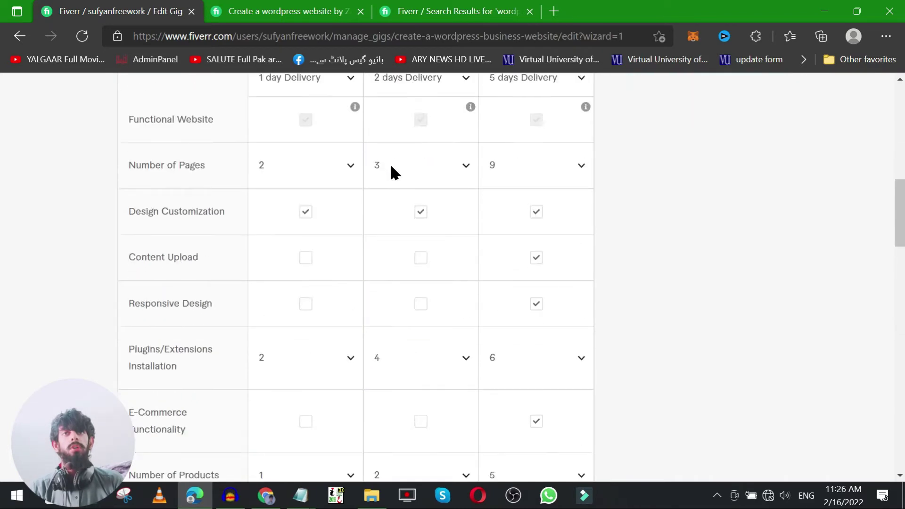
scroll(390, 163, "down", 10)
left_click(385, 283)
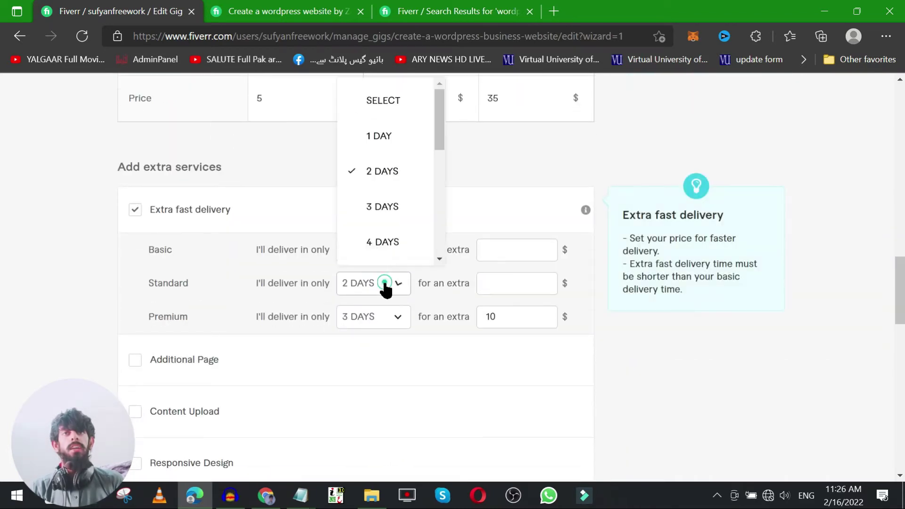
left_click(383, 141)
left_click(543, 280)
left_click(544, 280)
Check the package prices and delivery times, and re-enter $10 as the Premium extra fast delivery charge
scroll(496, 264, "up", 10)
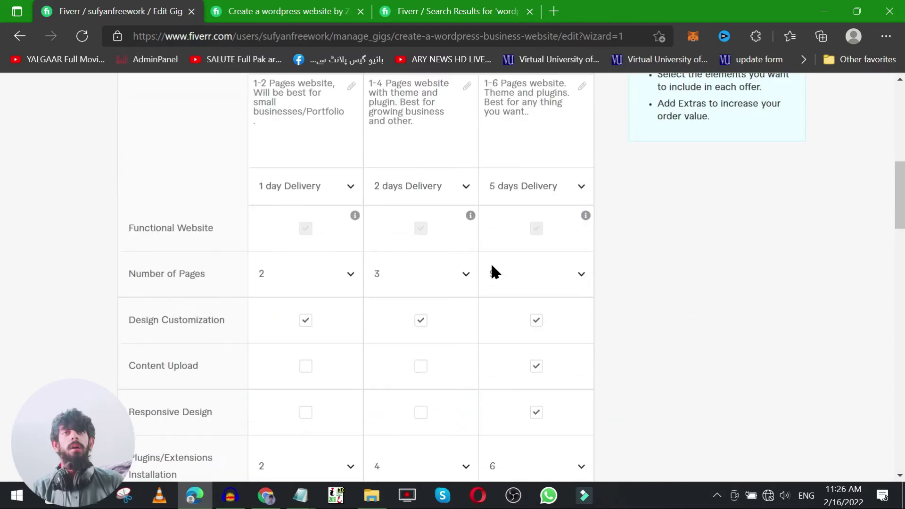
scroll(492, 272, "down", 9)
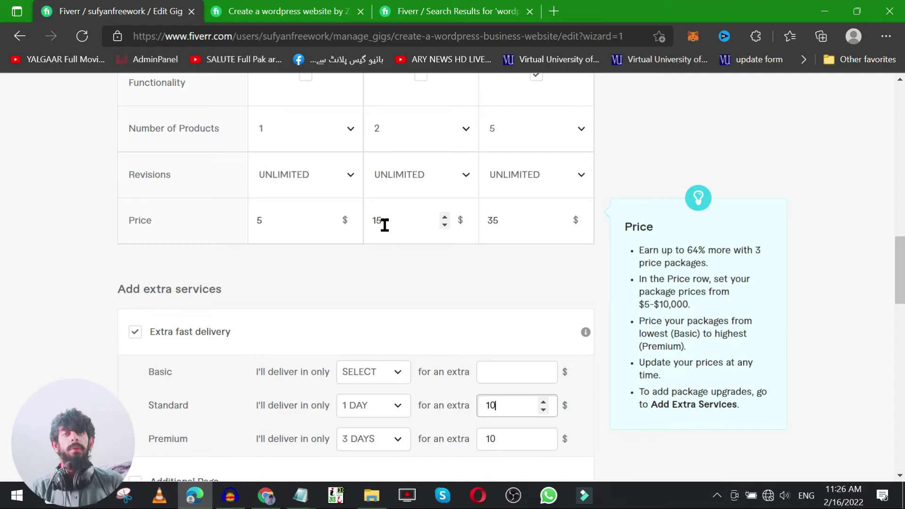
scroll(384, 224, "up", 9)
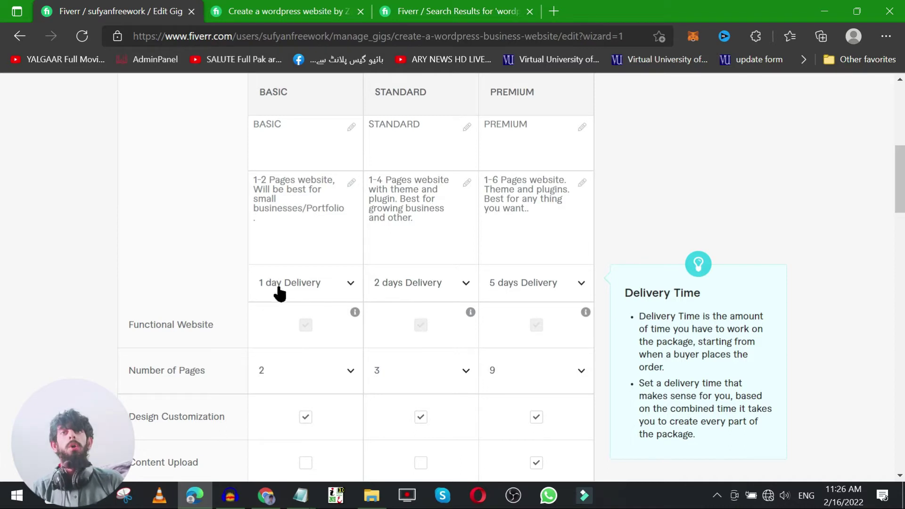
scroll(295, 287, "down", 10)
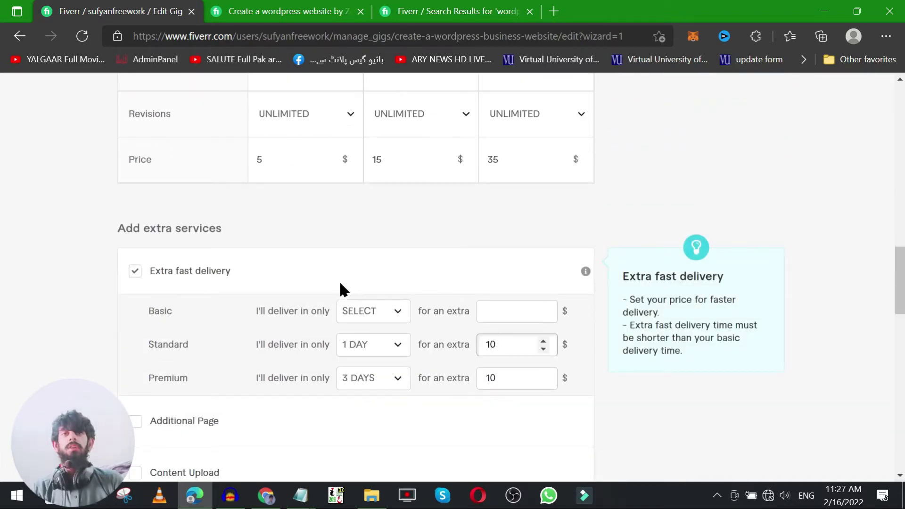
scroll(340, 289, "down", 1)
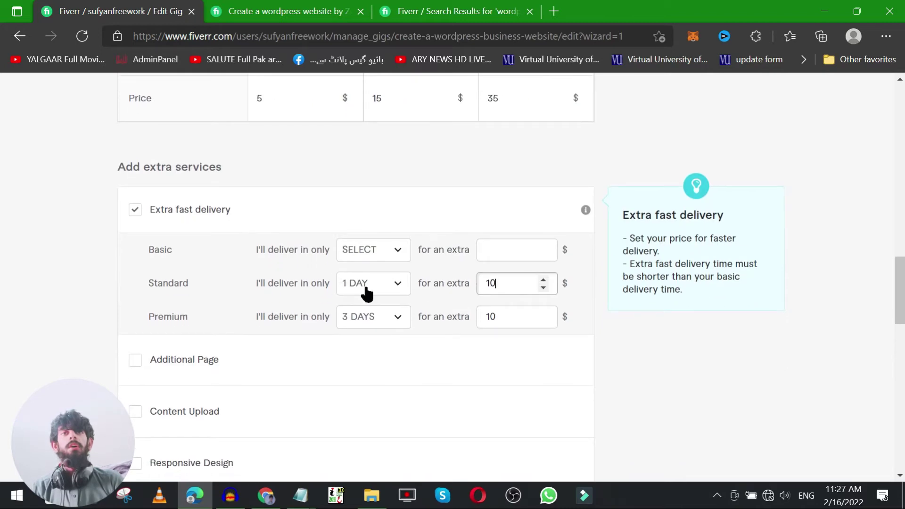
left_click(370, 318)
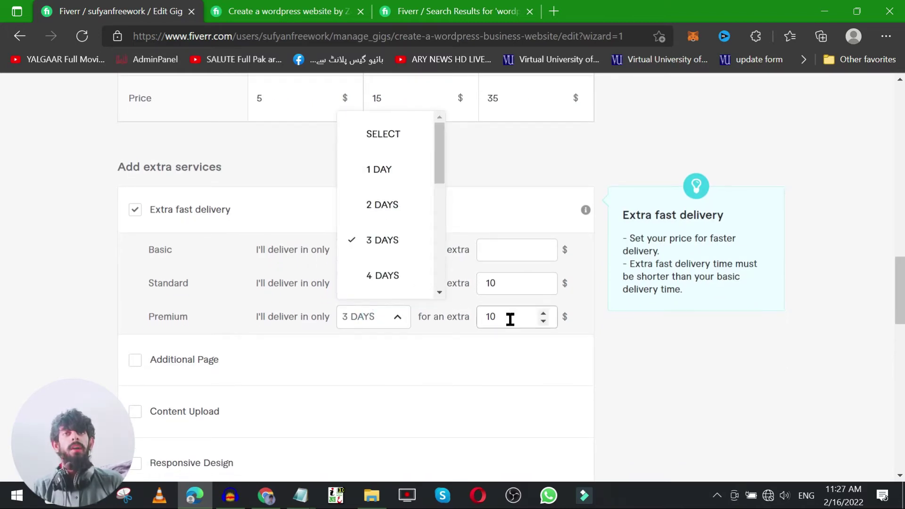
left_click(495, 317)
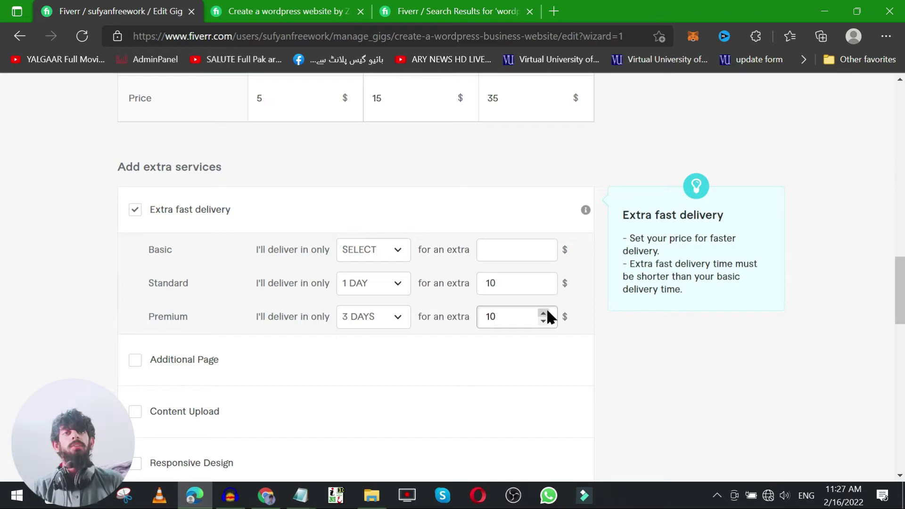
type("10")
scroll(405, 293, "down", 1)
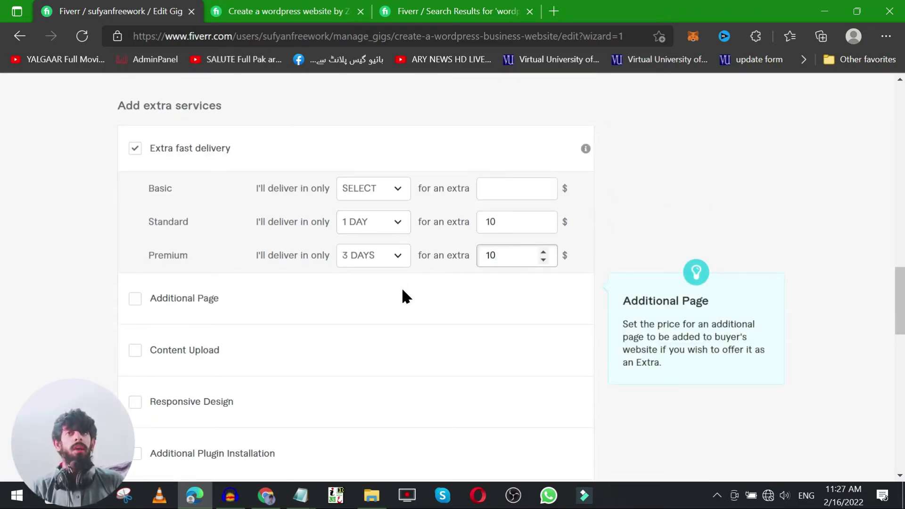
Enable the Additional Page extra and set it to $15 with 2 additional days
scroll(208, 326, "down", 1)
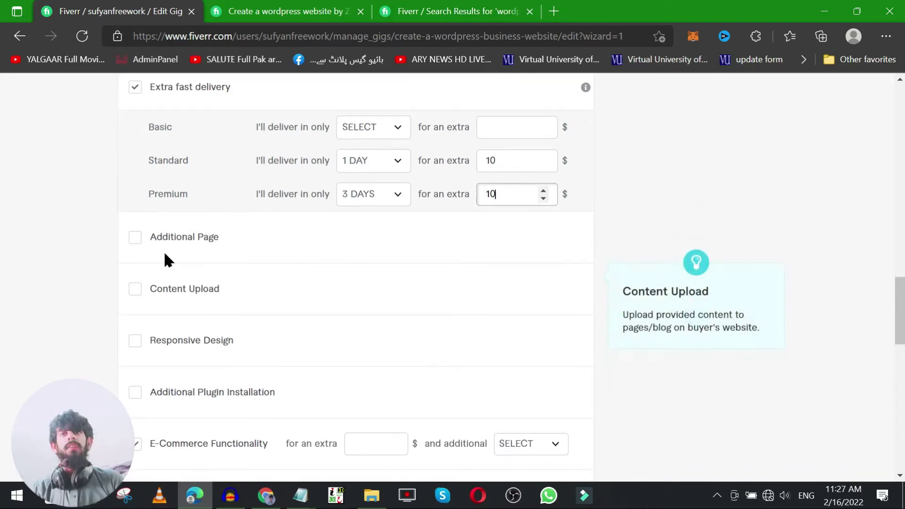
left_click(134, 241)
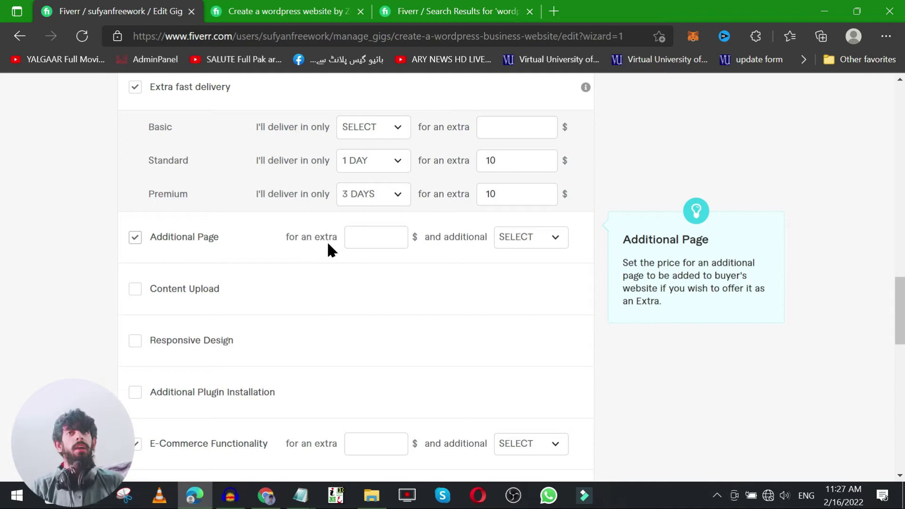
scroll(325, 236, "up", 10)
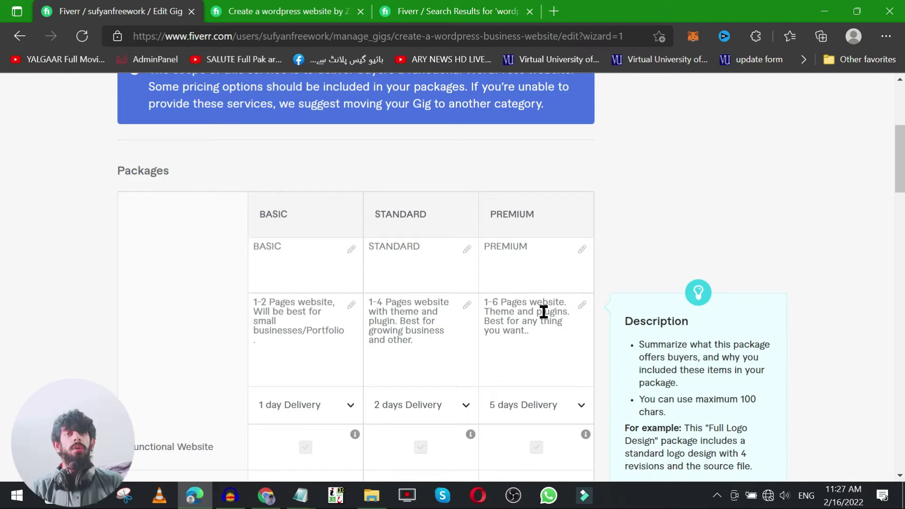
scroll(407, 332, "down", 7)
scroll(403, 334, "down", 10)
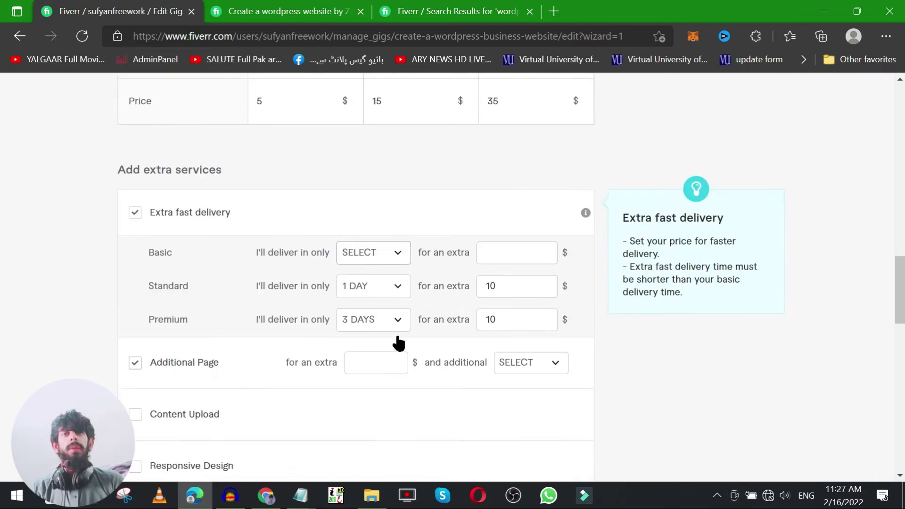
scroll(395, 333, "up", 2)
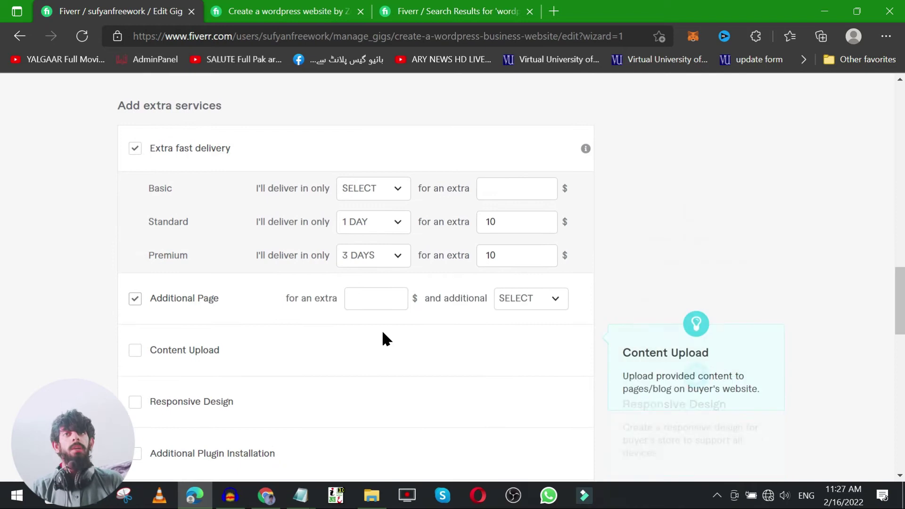
left_click(387, 297)
type("15")
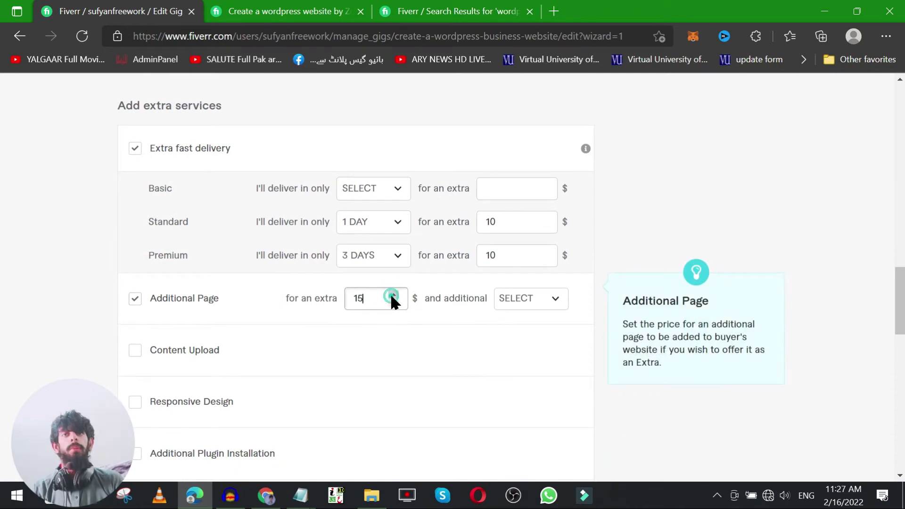
left_click(546, 309)
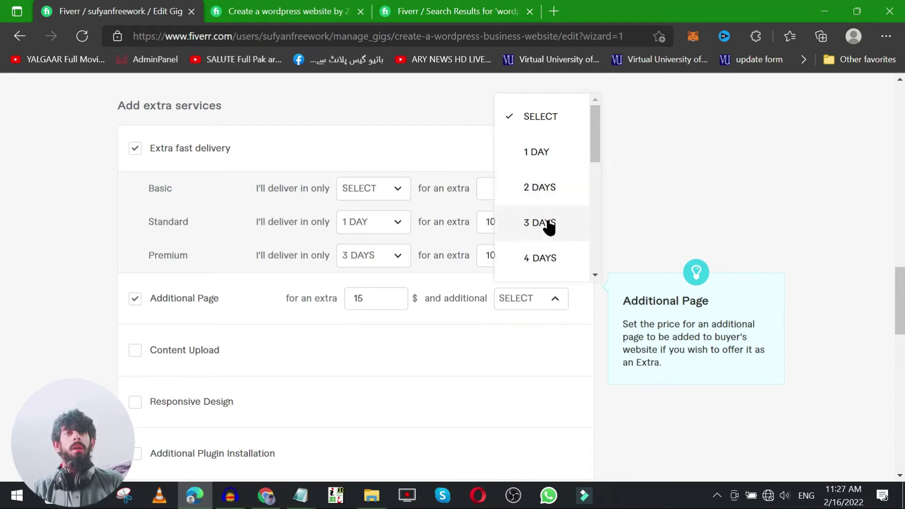
left_click(550, 186)
Set the Additional Page charge to $20
left_click(382, 301)
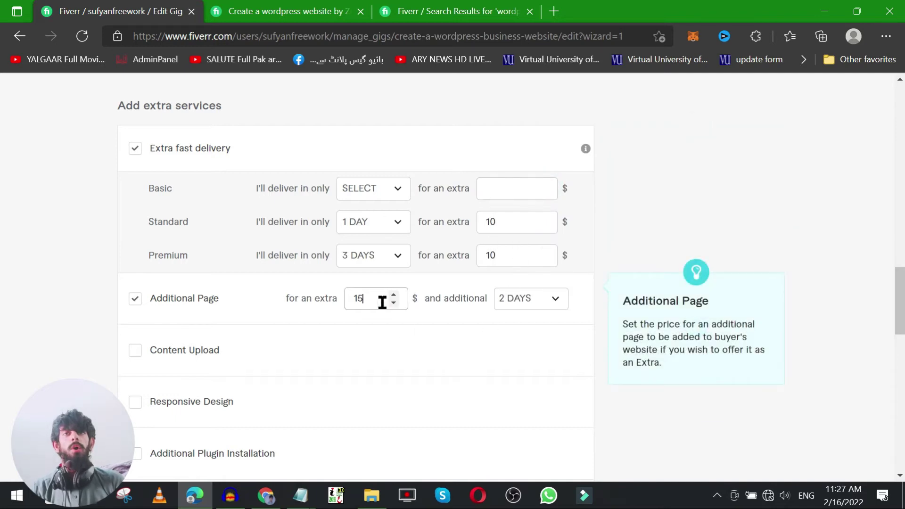
left_click(431, 302)
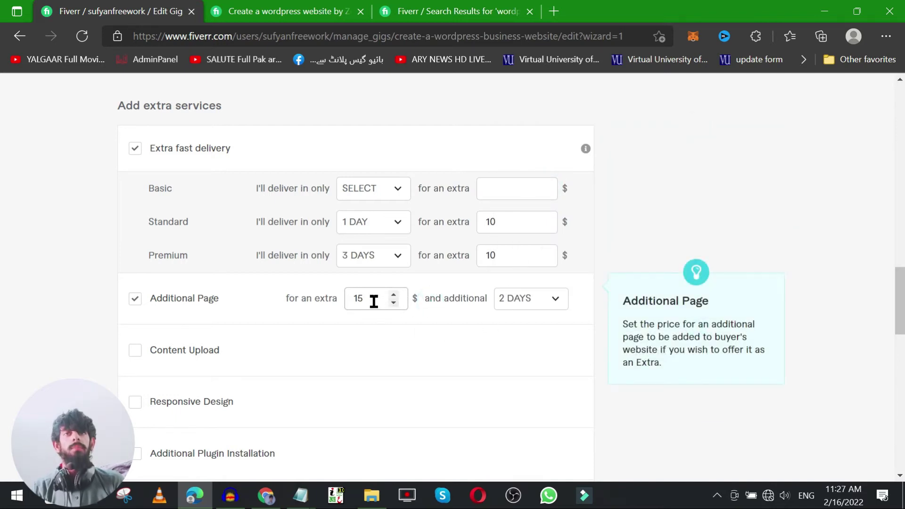
left_click(372, 301)
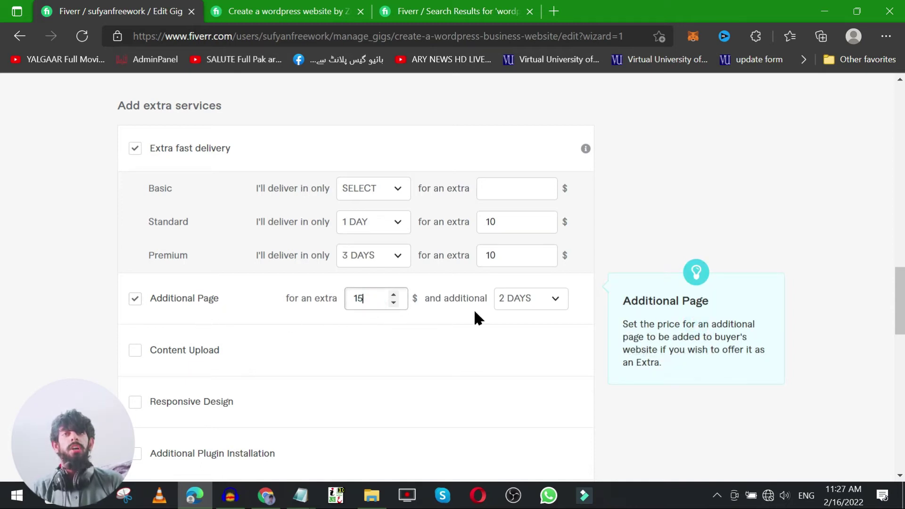
left_click(519, 307)
left_click(364, 303)
left_click(389, 295)
left_click(389, 295)
left_click(390, 295)
left_click(390, 295)
left_click(389, 295)
left_click(361, 323)
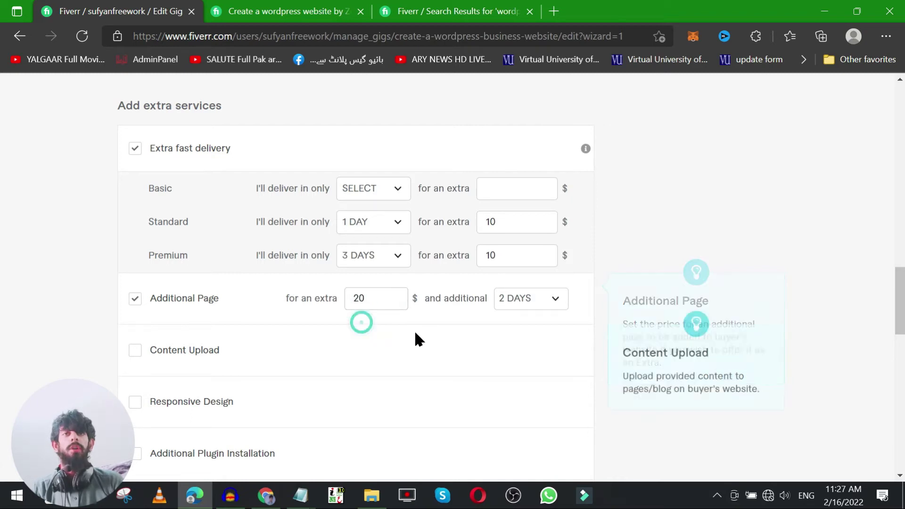
left_click_drag(209, 302, 162, 300)
left_click(175, 299)
scroll(253, 295, "down", 1)
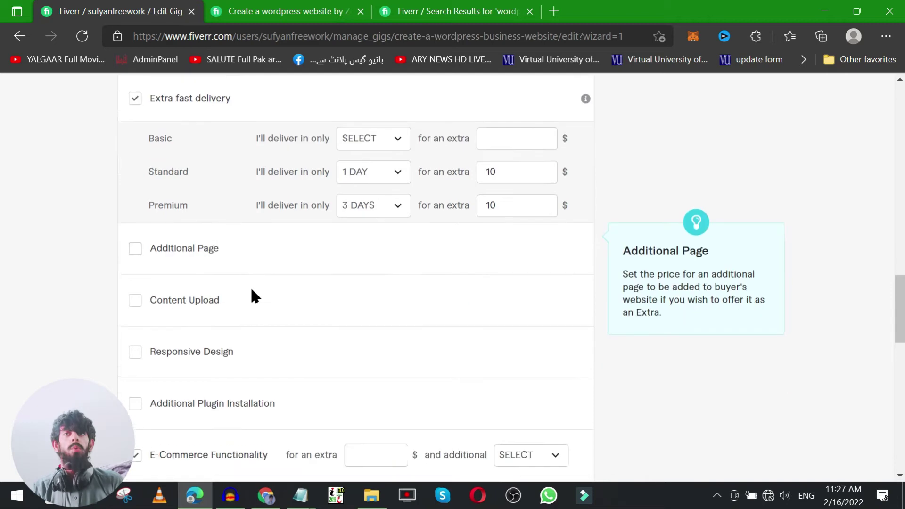
left_click(170, 241)
Enable the Content Upload extra for an extra $10 with 1 additional day
left_click(137, 290)
scroll(279, 274, "down", 1)
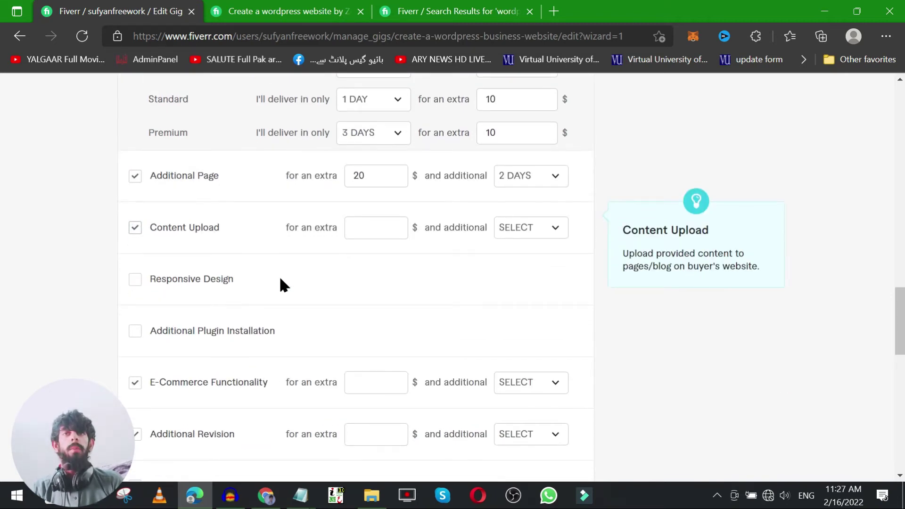
left_click(395, 224)
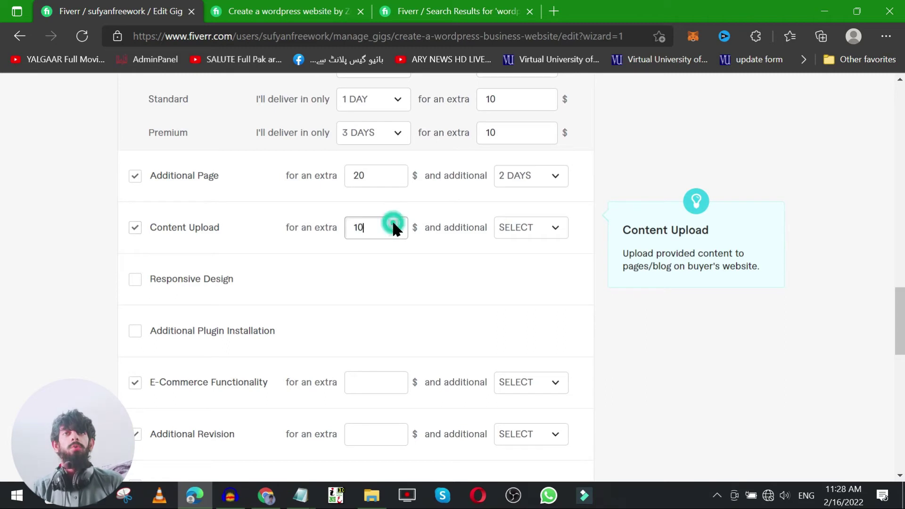
left_click(540, 233)
left_click(541, 303)
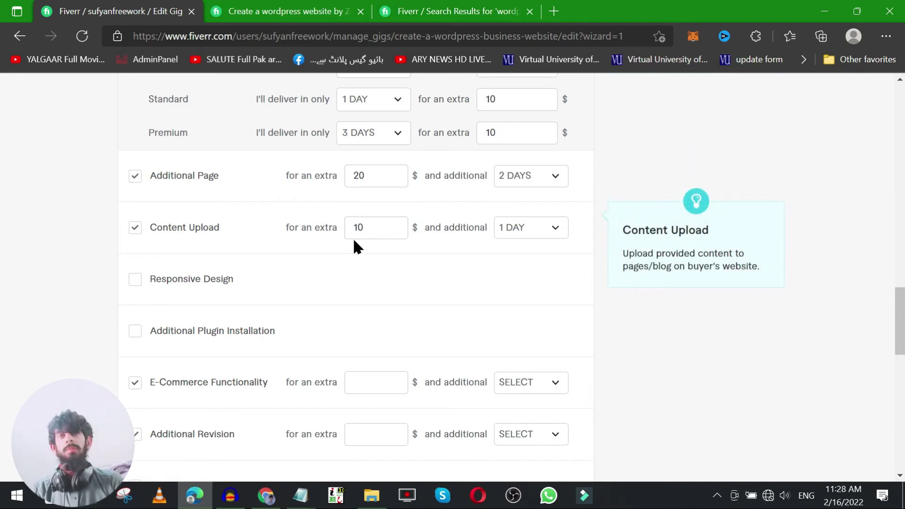
Enable the Responsive Design extra for an extra $10 with 1 additional day
left_click(134, 286)
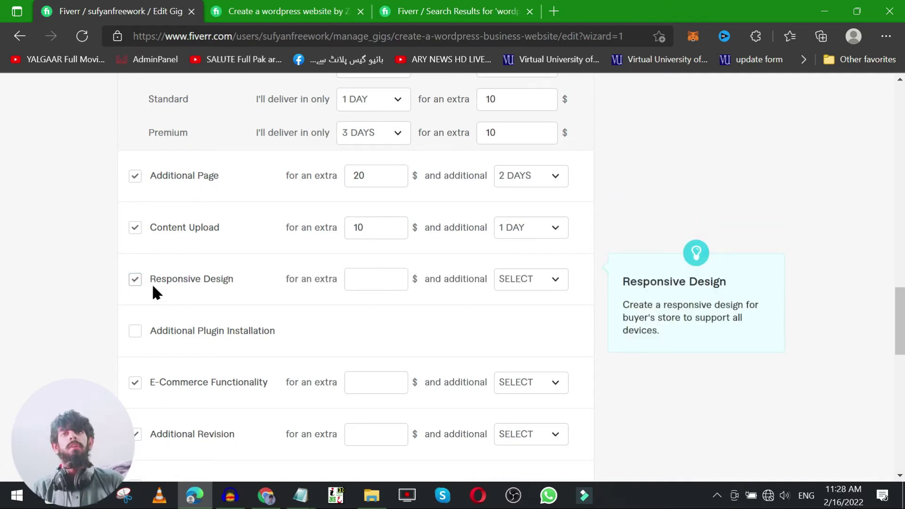
left_click(392, 276)
left_click(392, 275)
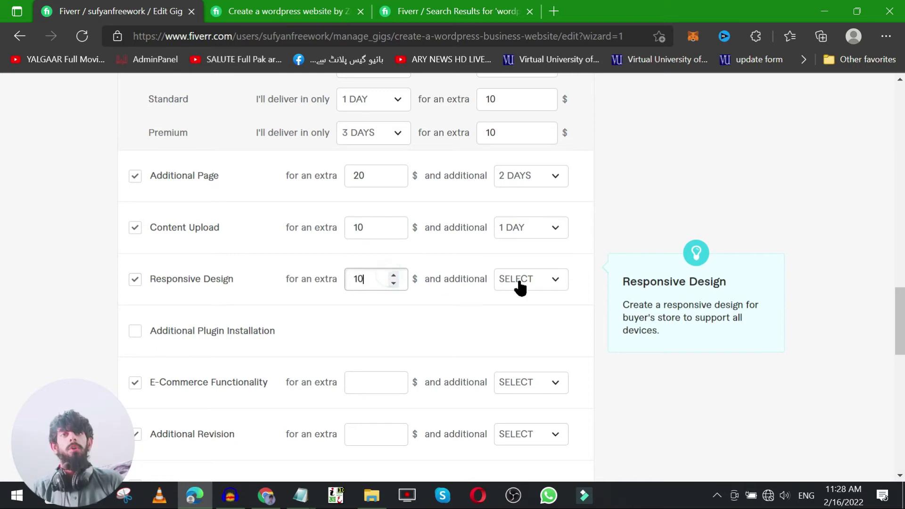
left_click(528, 282)
left_click(547, 139)
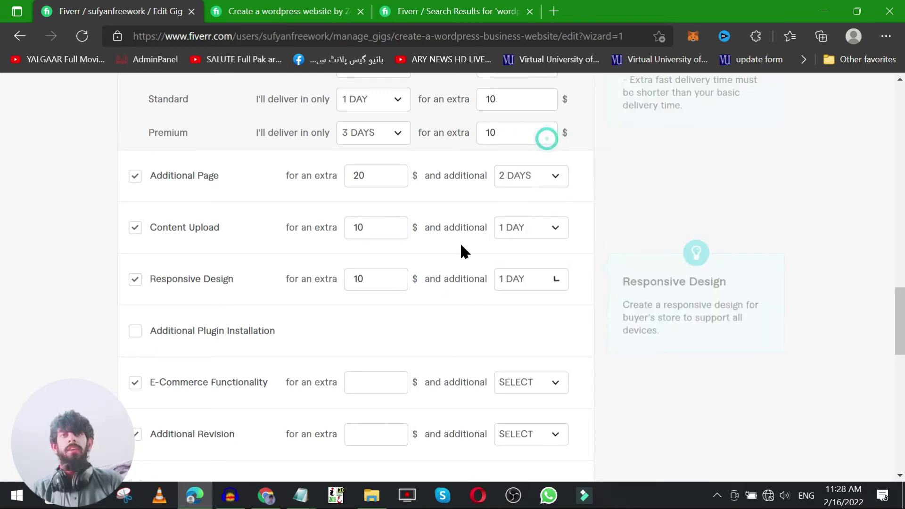
Enable the Additional Plugin Installation extra for an extra $10 with 1 additional day
scroll(426, 268, "down", 1)
scroll(427, 269, "up", 1)
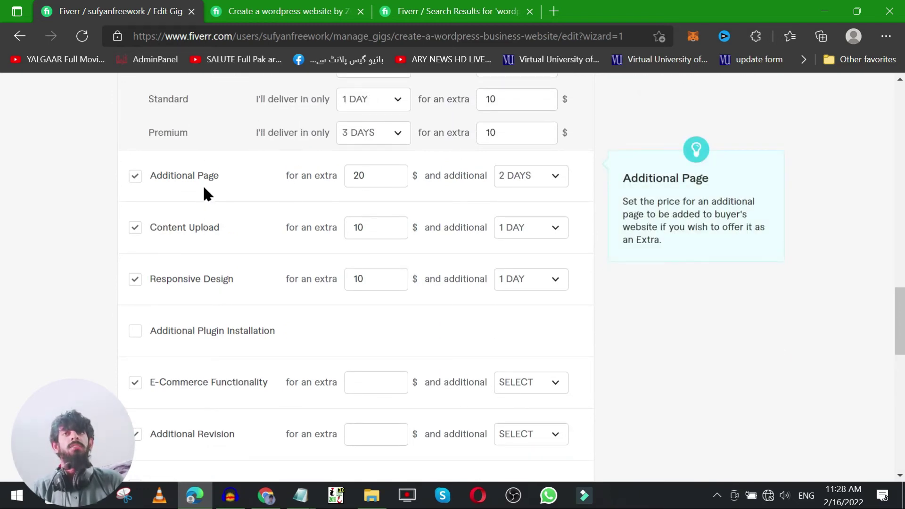
scroll(316, 238, "down", 1)
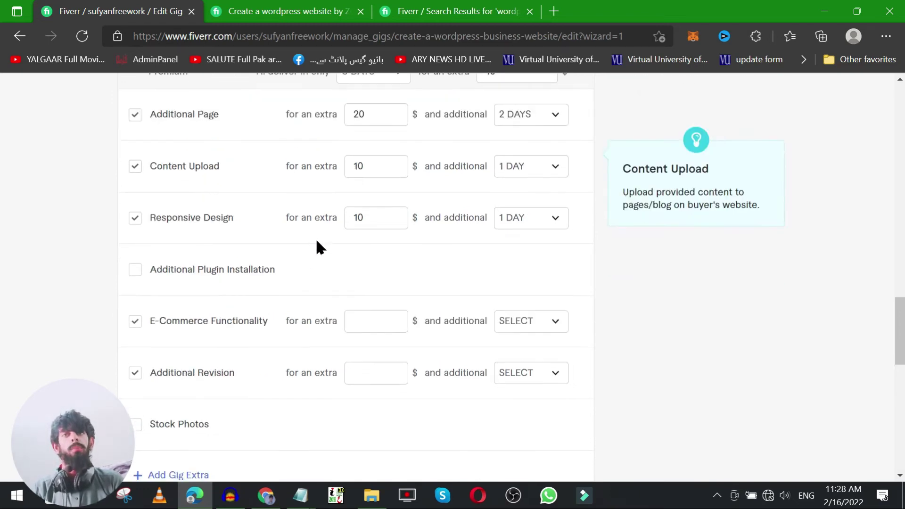
left_click(135, 274)
left_click(393, 266)
type("0")
left_click(537, 275)
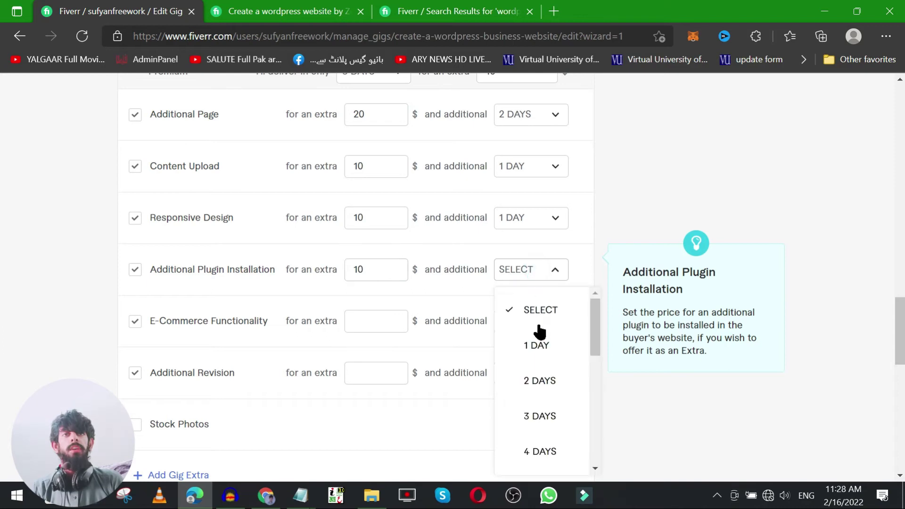
left_click(537, 344)
Try out the Stock Photos extra, read its offer text, and switch the extra off again
scroll(208, 254, "up", 4)
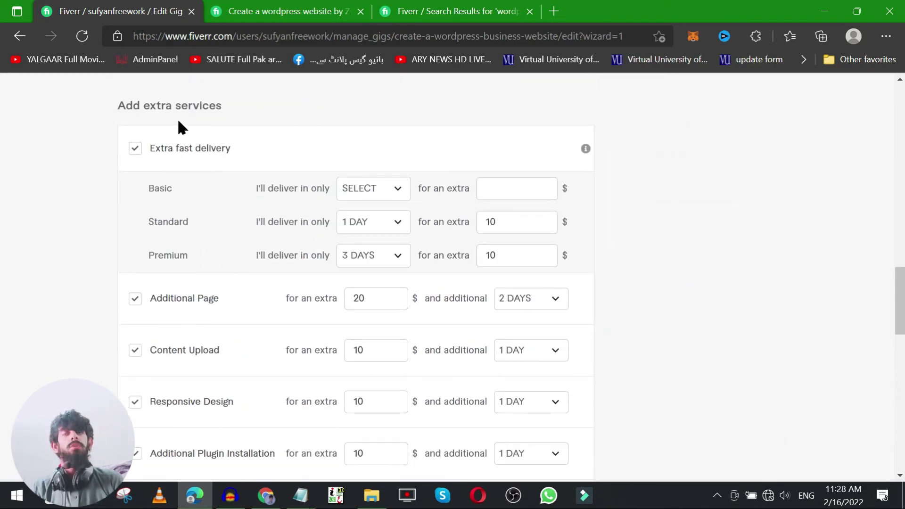
scroll(193, 136, "down", 4)
scroll(231, 239, "down", 4)
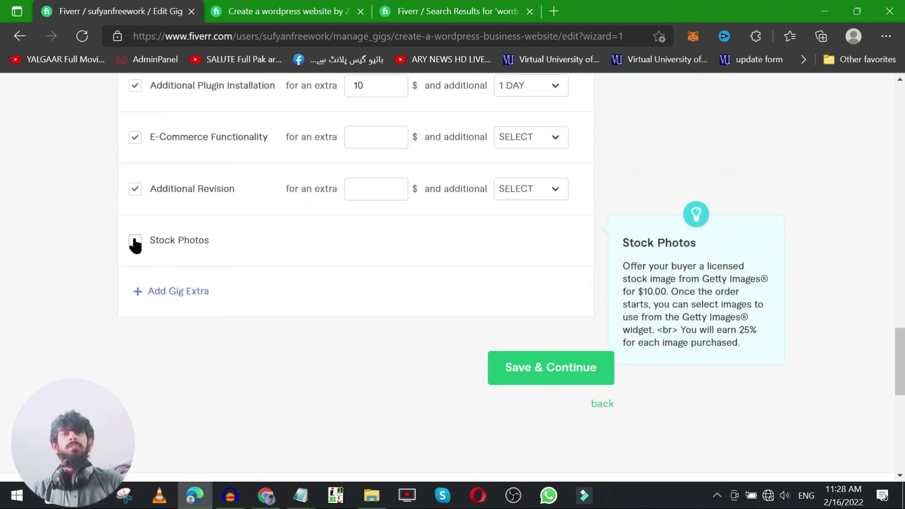
left_click(135, 241)
left_click_drag(288, 248, 434, 251)
left_click(476, 254)
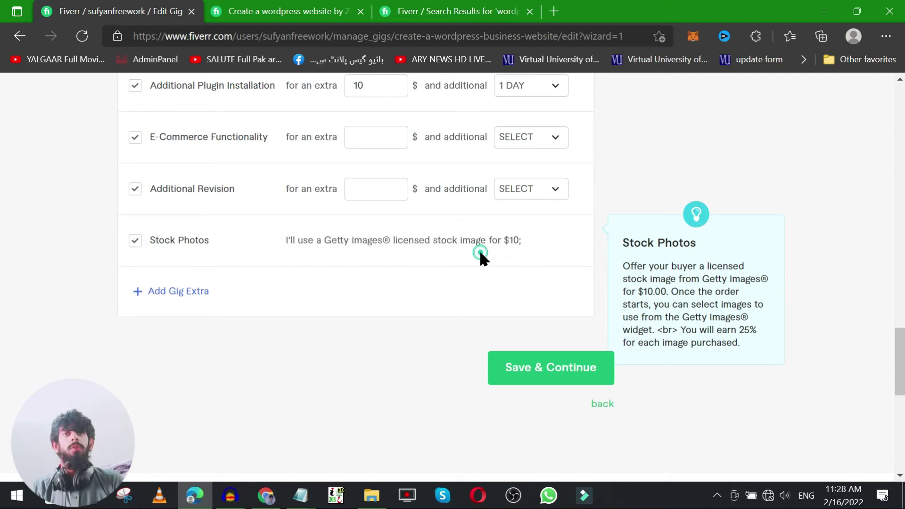
left_click_drag(522, 242, 306, 250)
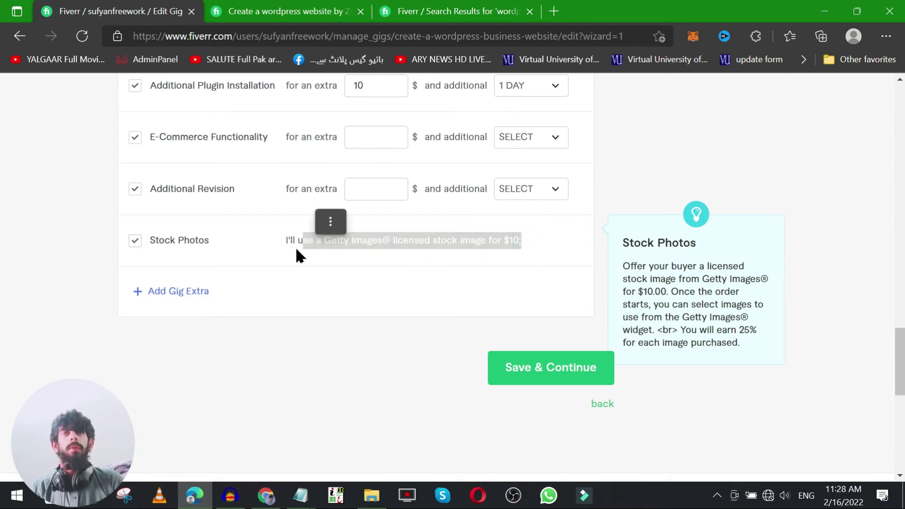
left_click(135, 241)
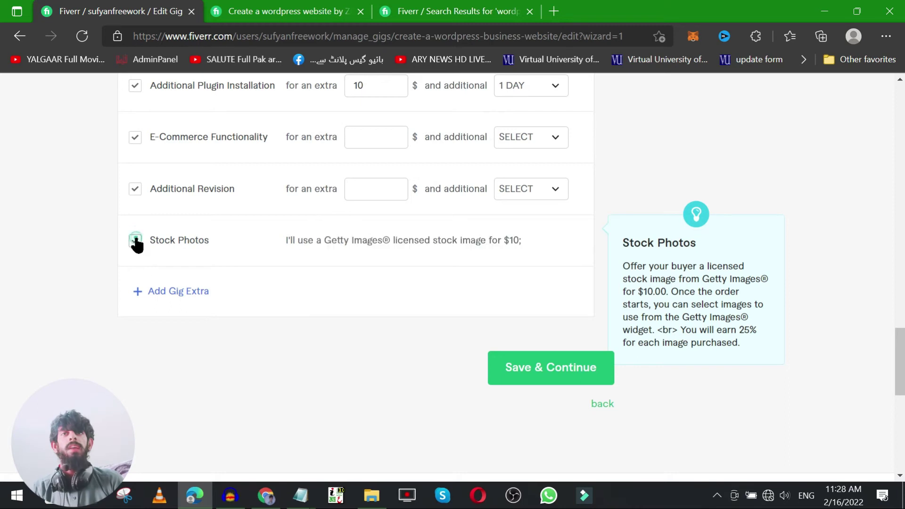
Add a custom gig extra below Stock Photos and look over its title and description fields
left_click(173, 295)
left_click(240, 293)
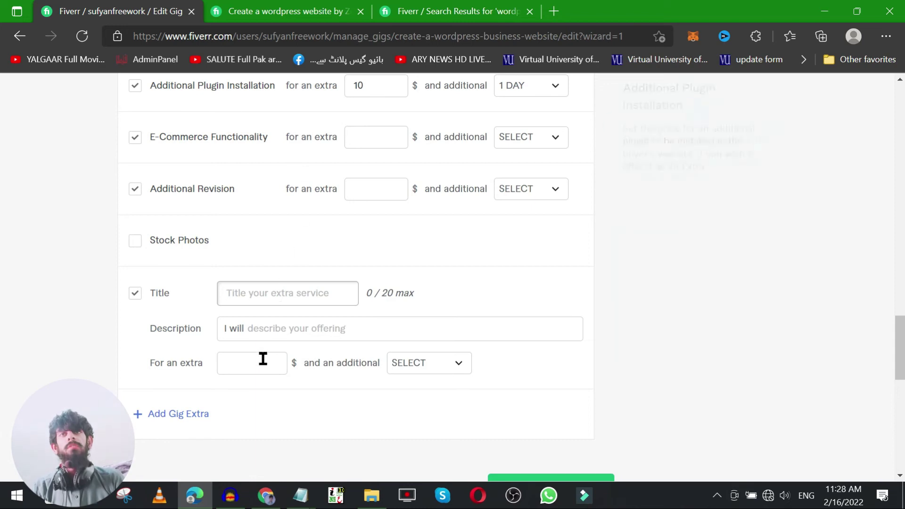
scroll(227, 200, "up", 2)
scroll(242, 282, "down", 1)
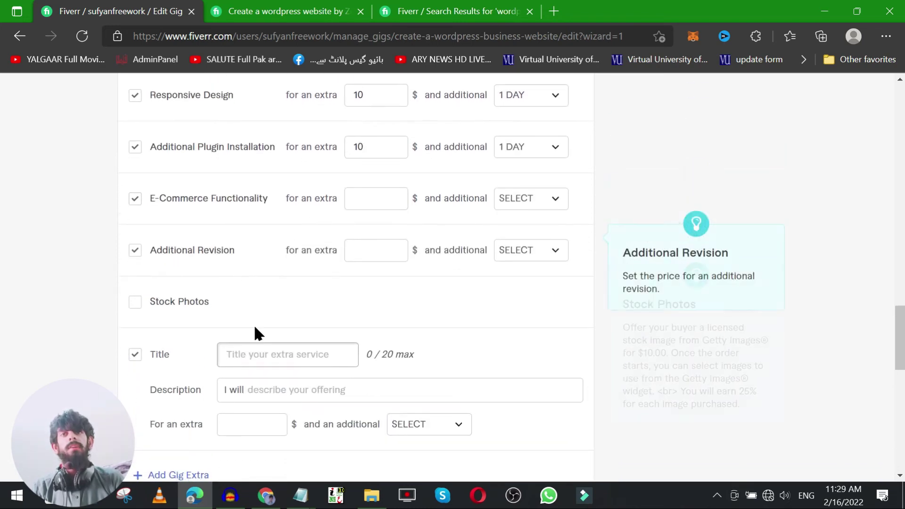
left_click(261, 356)
scroll(260, 339, "down", 1)
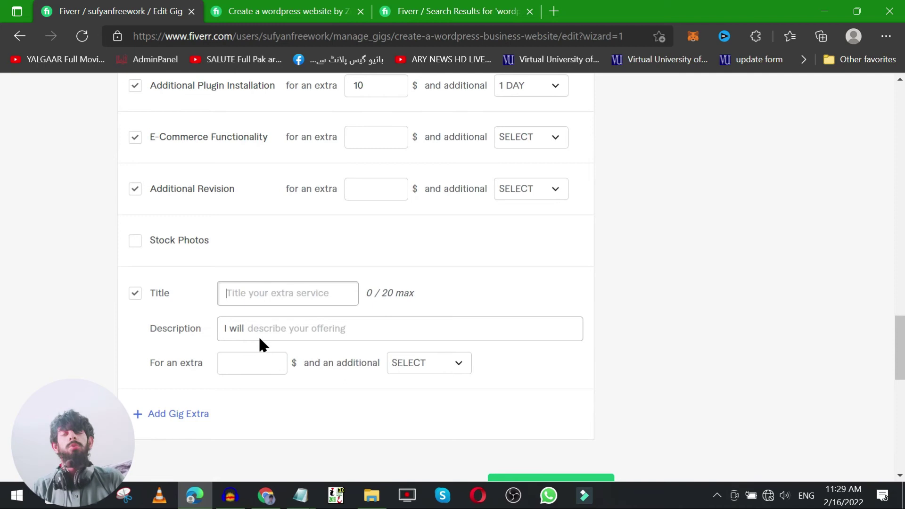
left_click(278, 296)
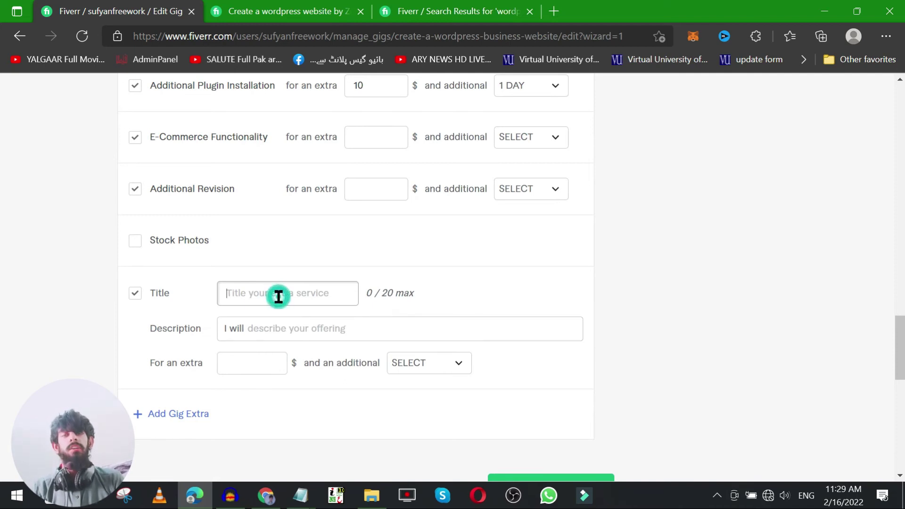
left_click(284, 328)
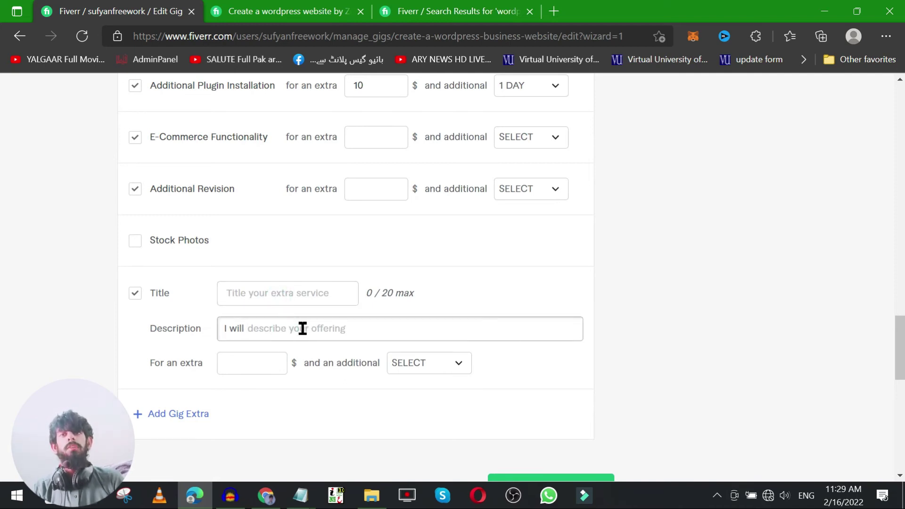
Set the custom gig extra's price to $40 with 2 additional days
left_click(255, 362)
left_click(272, 360)
left_click(273, 359)
left_click(273, 359)
left_click(272, 359)
left_click(273, 360)
left_click(272, 359)
left_click(273, 359)
left_click(272, 359)
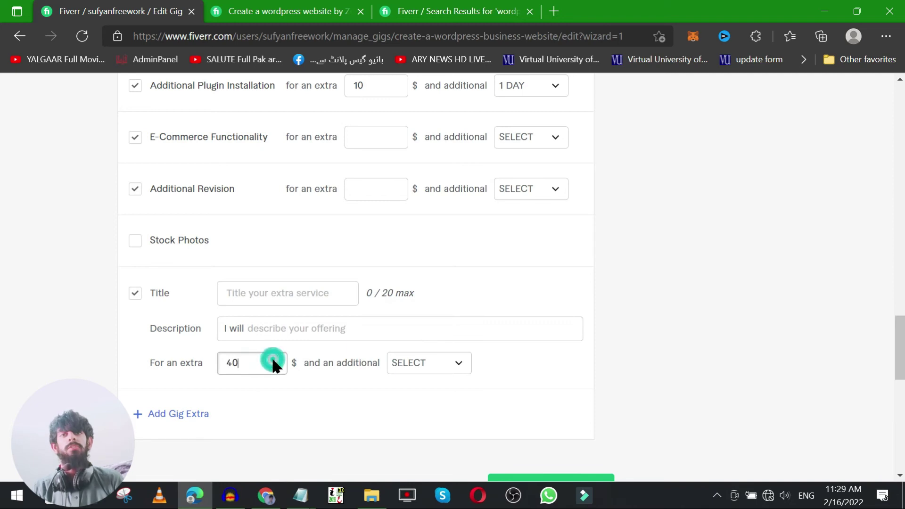
left_click(415, 363)
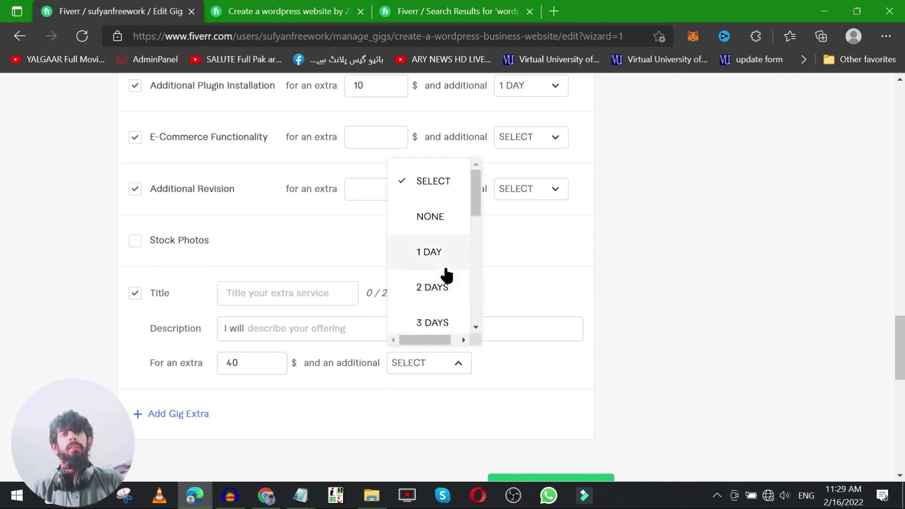
left_click(448, 283)
scroll(382, 377, "down", 4)
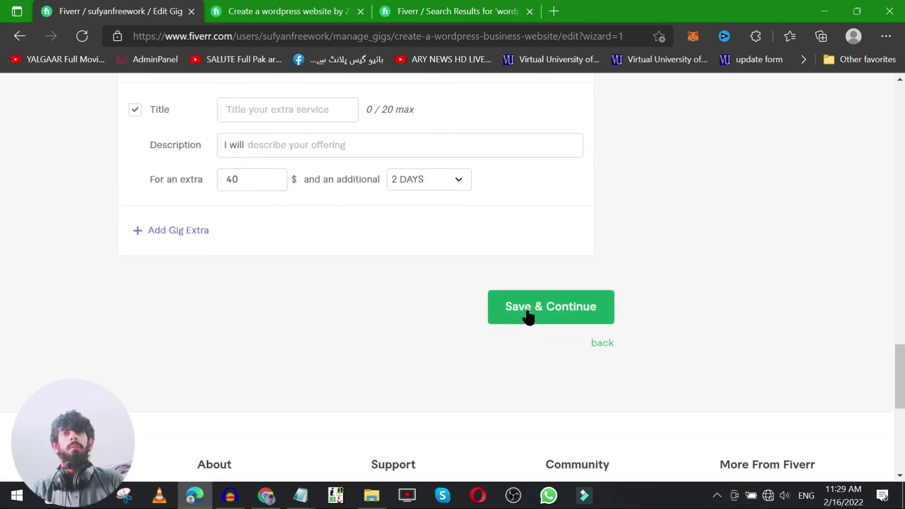
scroll(236, 298, "up", 3)
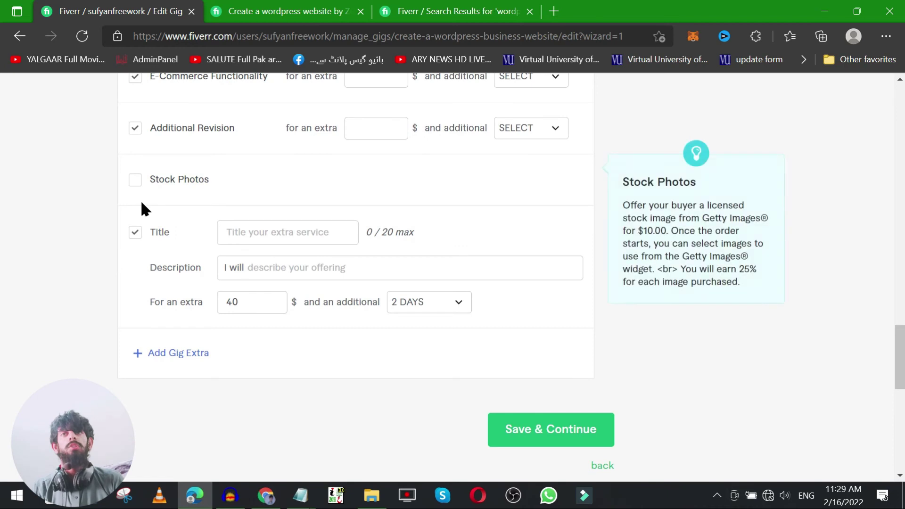
Switch off the custom gig extra below Stock Photos
left_click(135, 232)
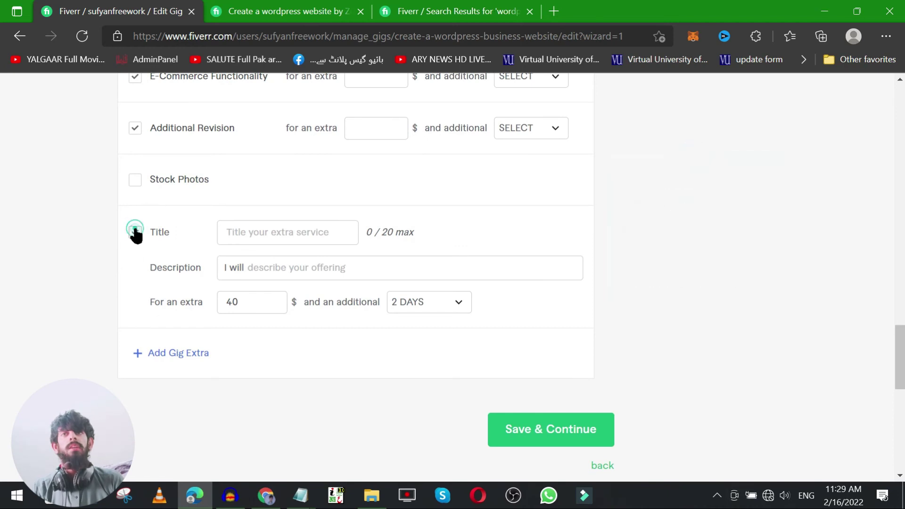
scroll(203, 276, "up", 3)
scroll(238, 295, "down", 1)
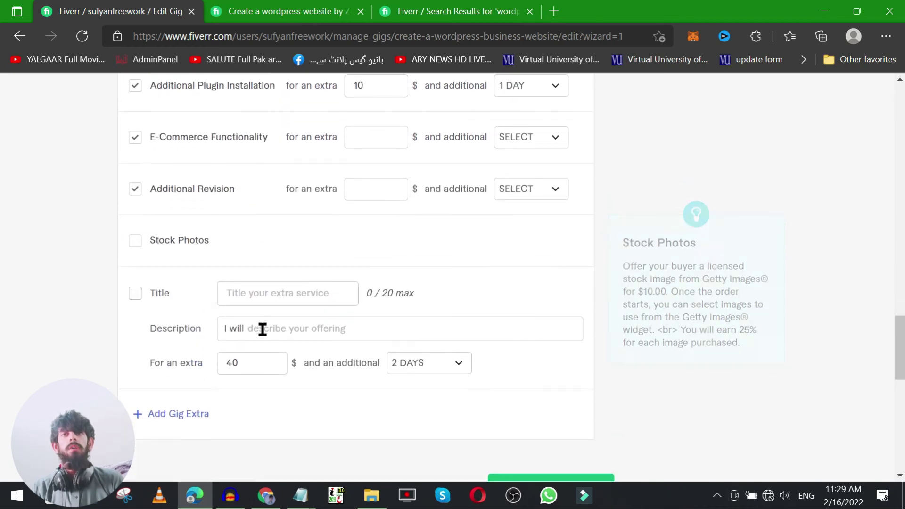
scroll(290, 315, "down", 1)
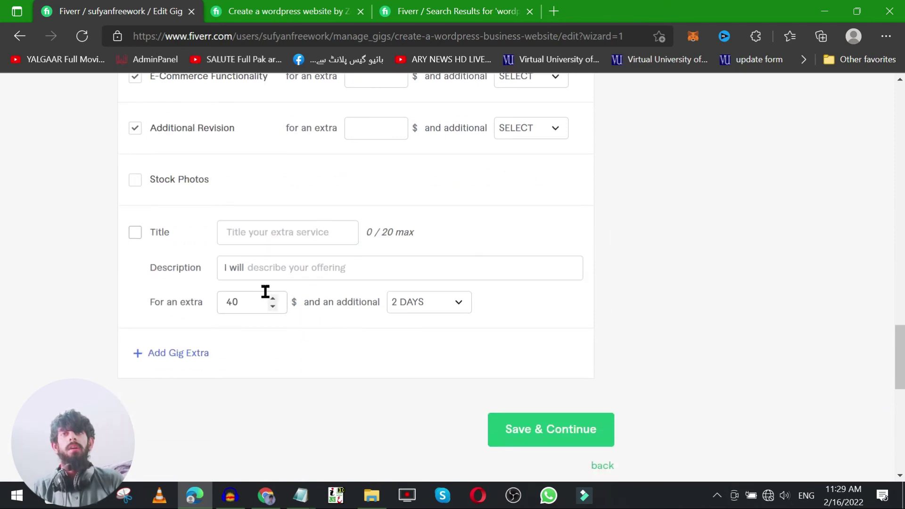
scroll(222, 283, "up", 1)
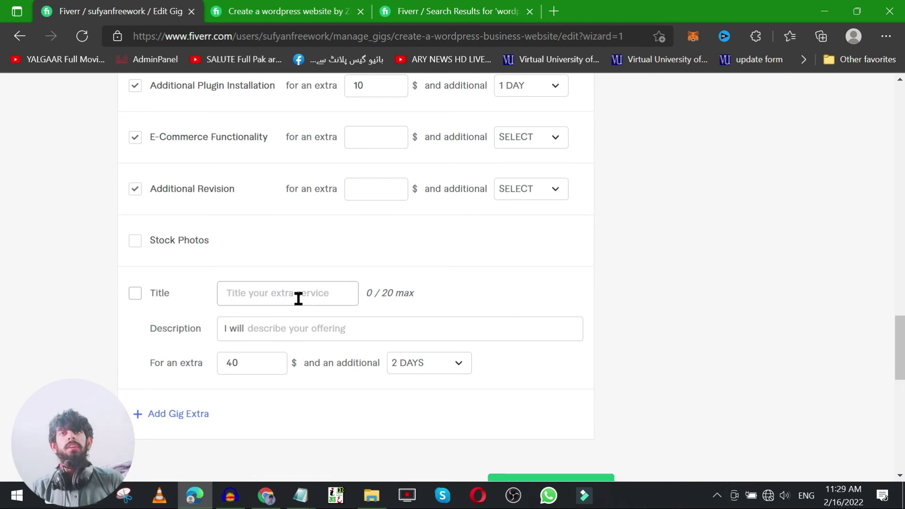
Lower the custom gig extra's price to $5 and reset its additional days to the unselected option
scroll(297, 297, "up", 10)
scroll(296, 304, "down", 9)
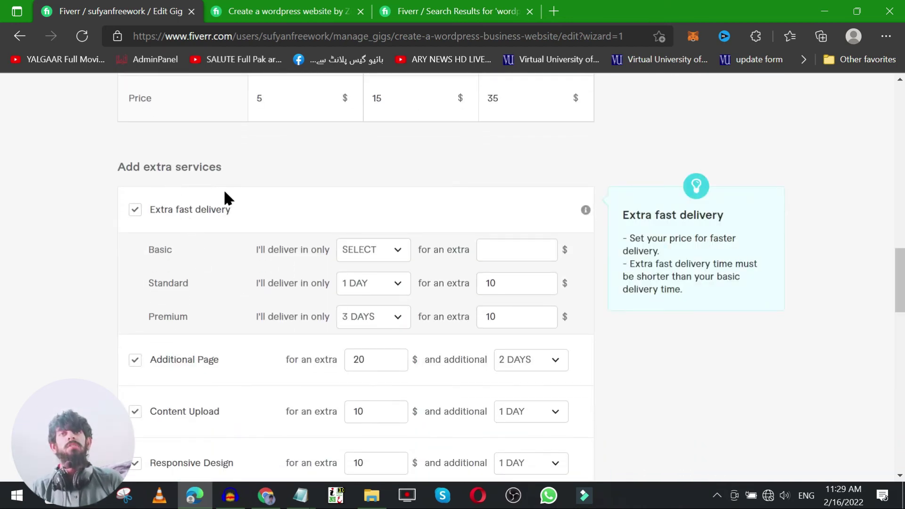
scroll(225, 189, "down", 4)
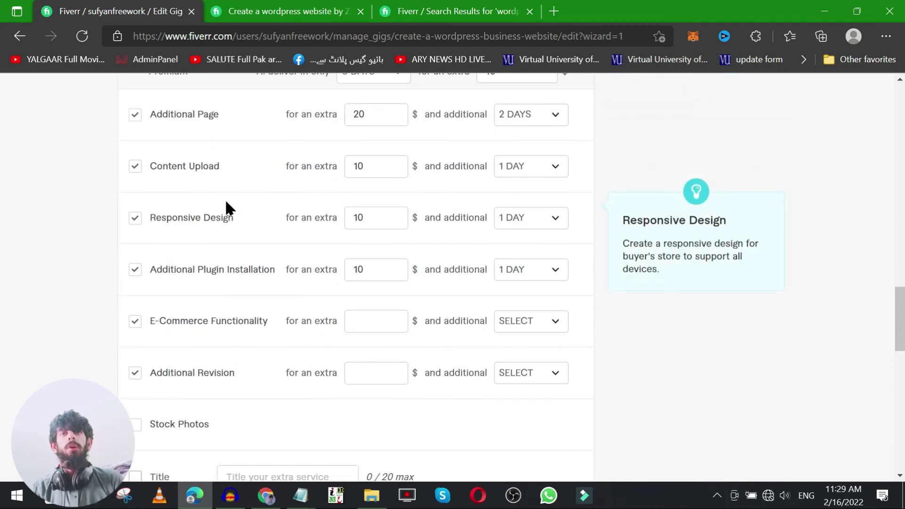
scroll(225, 206, "down", 3)
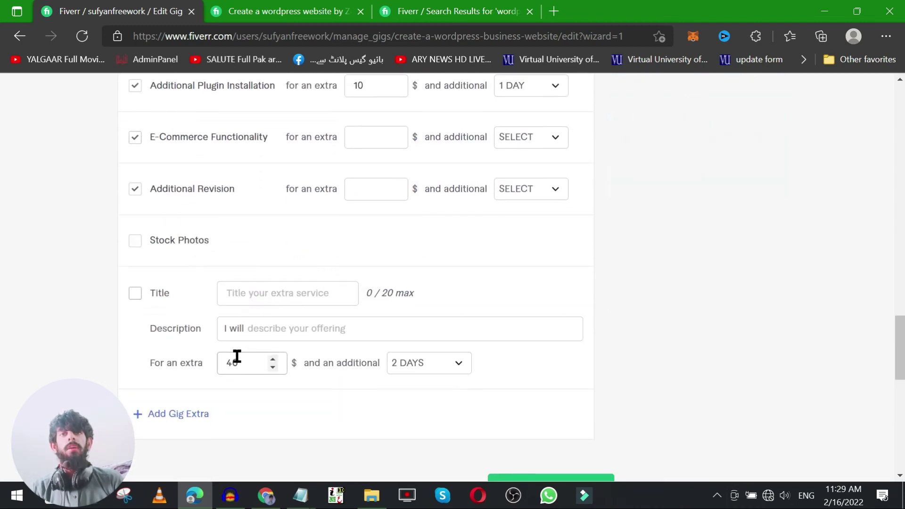
left_click(273, 367)
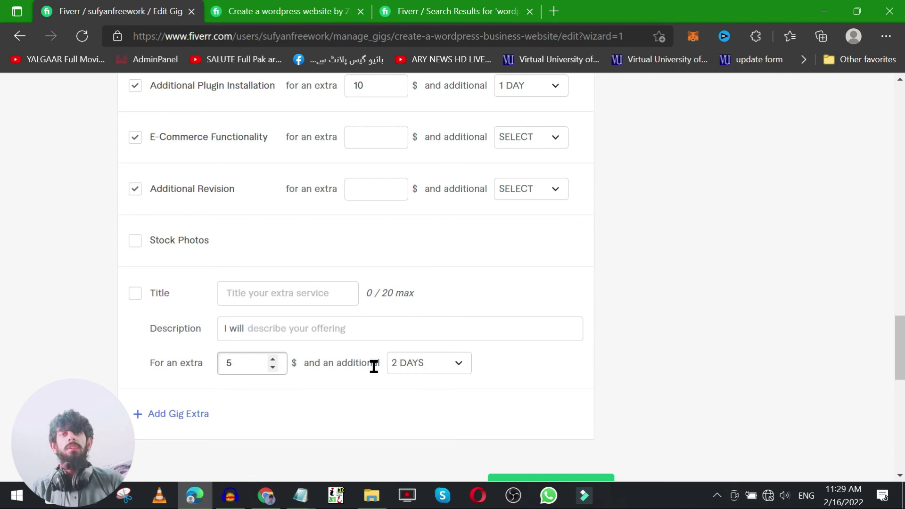
left_click(435, 364)
left_click(432, 181)
scroll(408, 290, "down", 2)
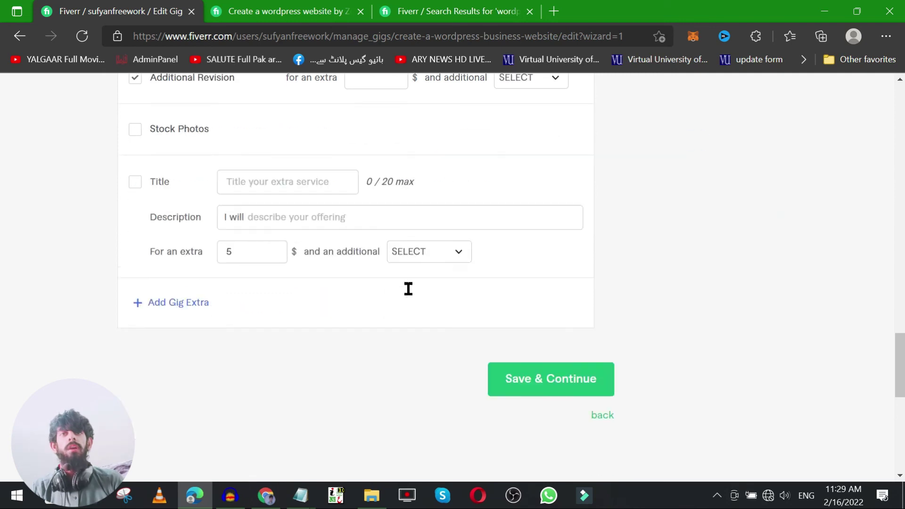
Try to save the pricing page and continue to the Description & FAQ stage
left_click(533, 377)
scroll(423, 301, "down", 6)
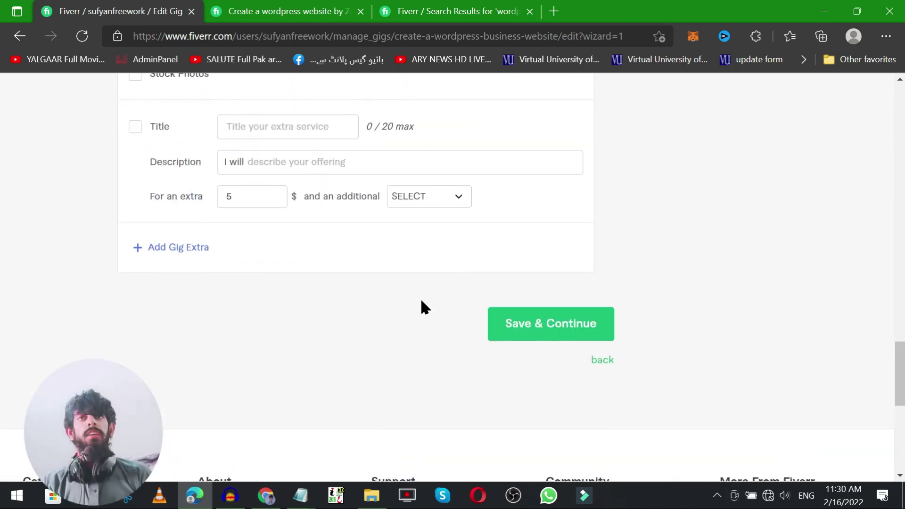
left_click(546, 323)
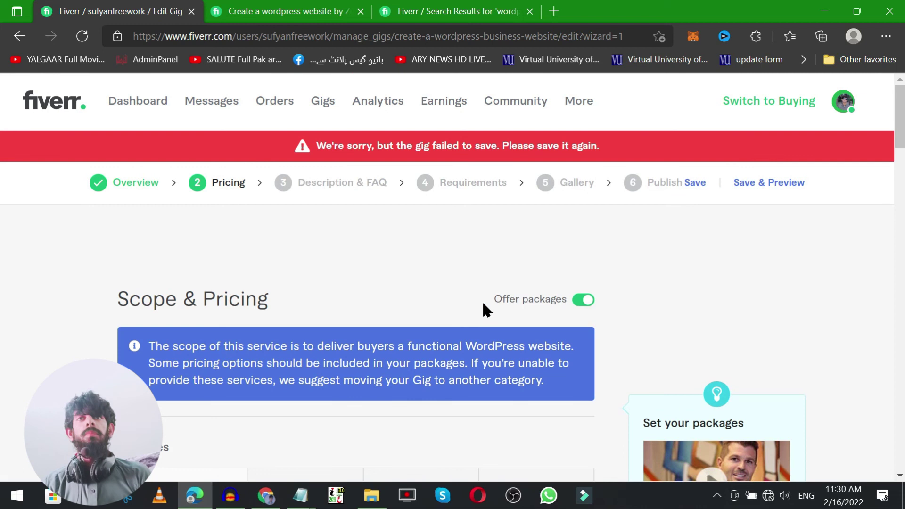
Examine the save message at the head of the pricing page and check the computer's network connection
scroll(474, 204, "down", 20)
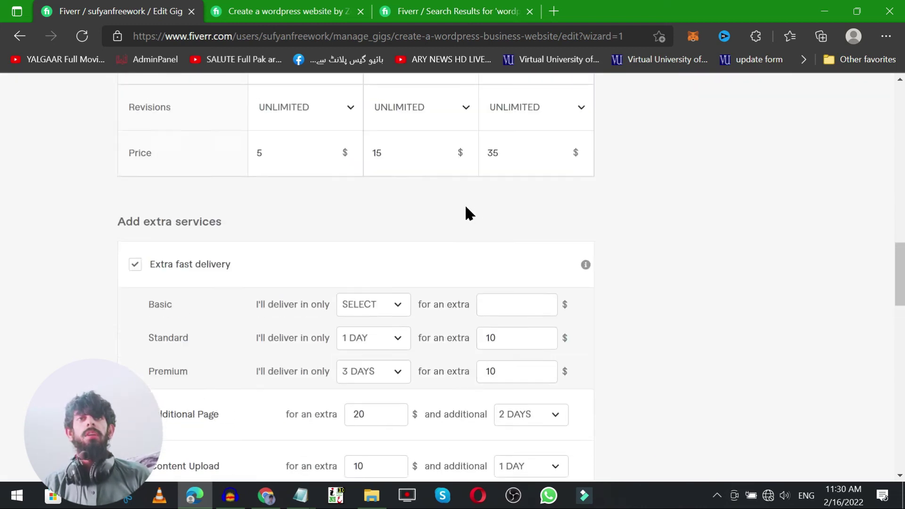
scroll(466, 207, "up", 20)
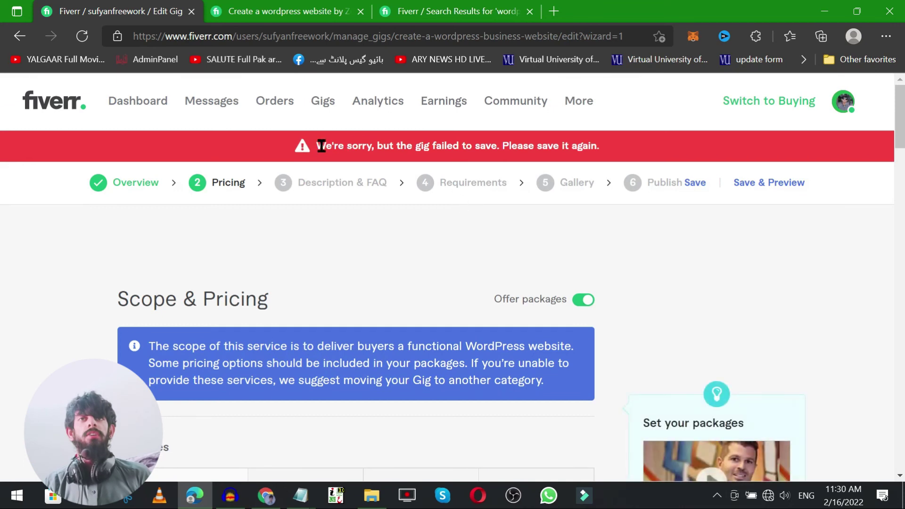
left_click_drag(317, 145, 474, 146)
left_click(769, 495)
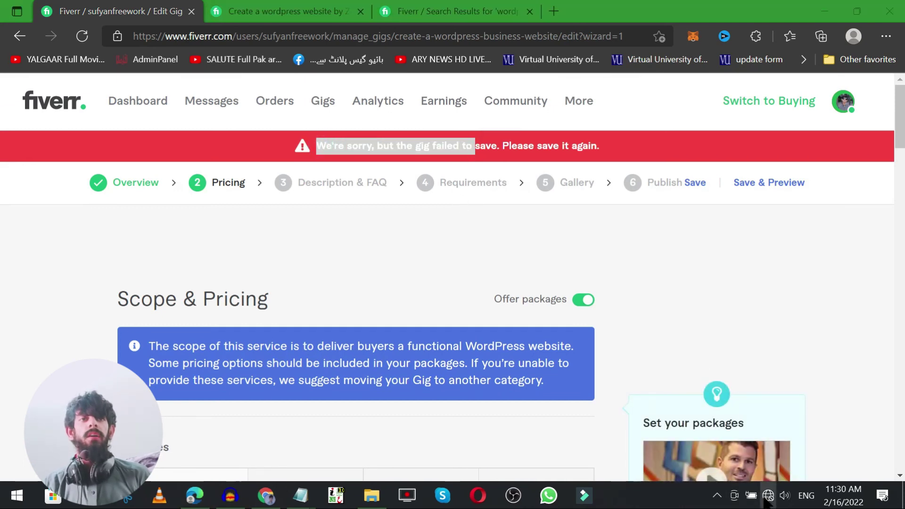
left_click(769, 496)
left_click(592, 250)
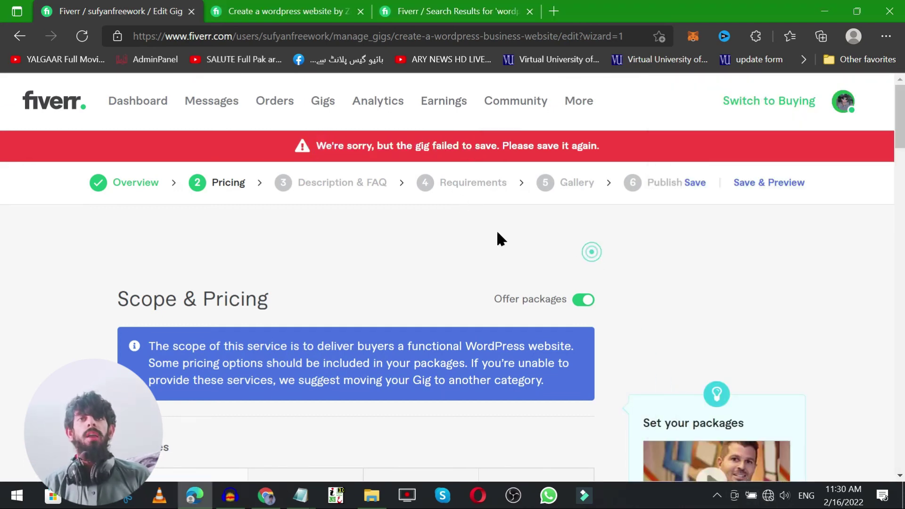
Look over the package table and the extra services of the gig again
left_click_drag(297, 185, 363, 187)
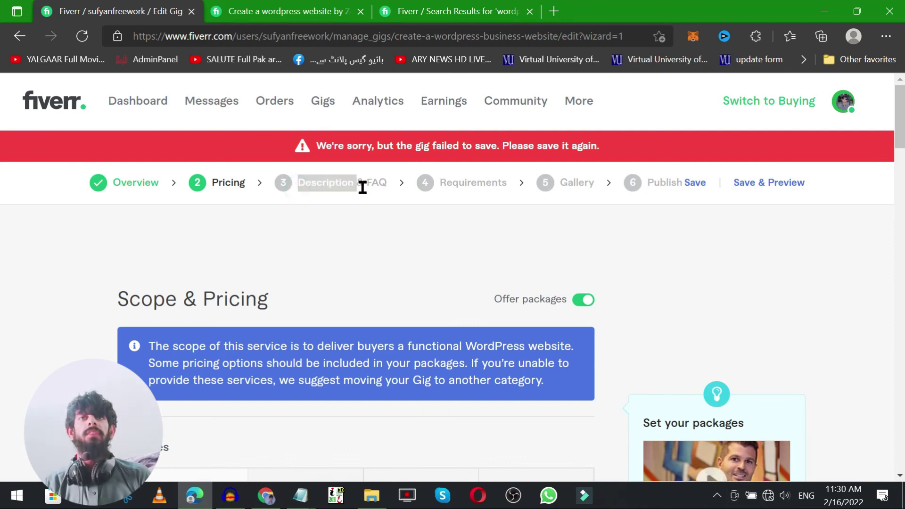
left_click(357, 242)
scroll(355, 240, "down", 10)
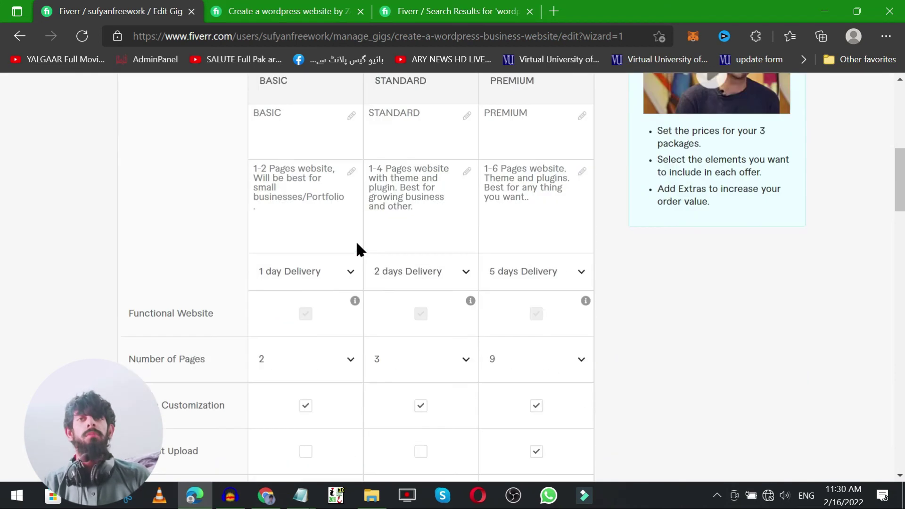
scroll(333, 223, "down", 15)
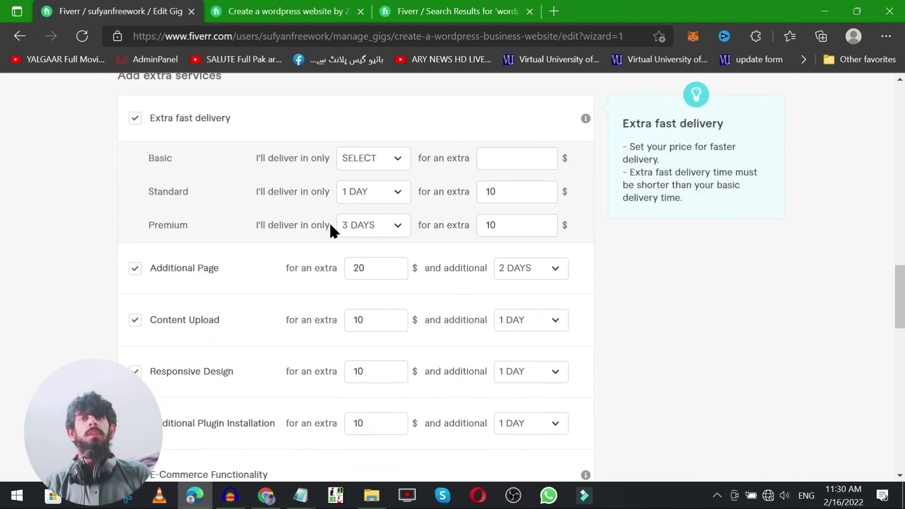
scroll(322, 200, "up", 20)
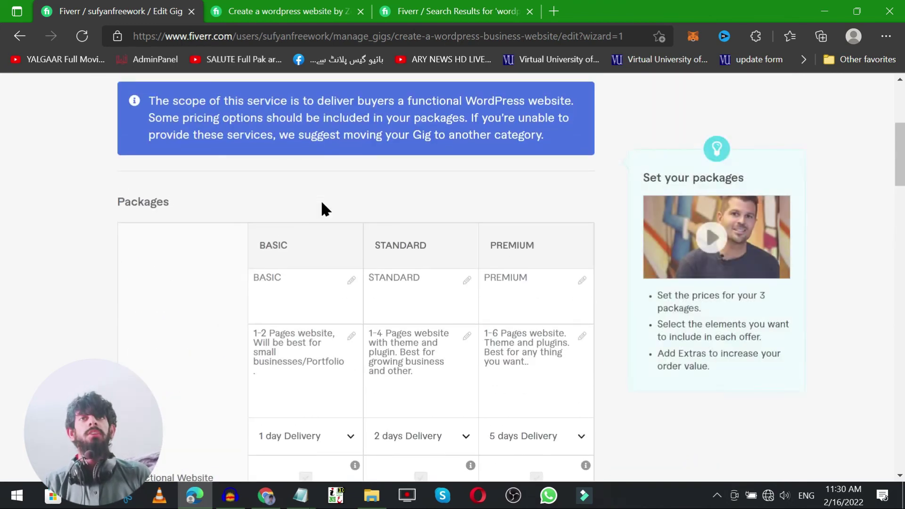